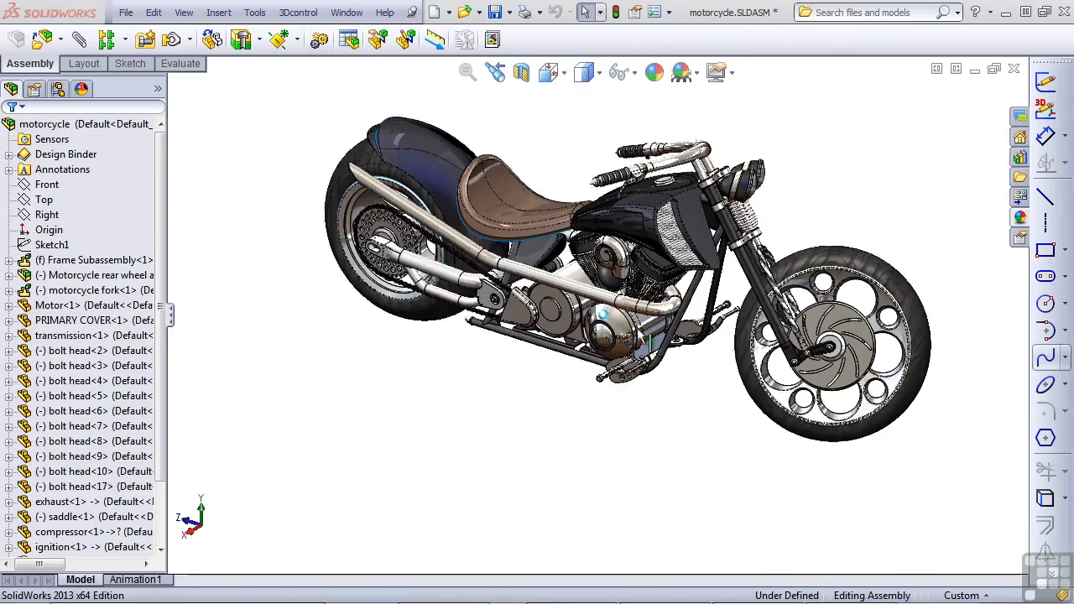
# Turn RealView Graphics off and back on to compare how the motorcycle assembly is displayed.
pyautogui.scroll(-5, 641, 362)
pyautogui.moveTo(641, 362)
pyautogui.mouseDown(button='middle')
pyautogui.moveTo(679, 209)
pyautogui.moveTo(889, 298)
pyautogui.moveTo(636, 375)
pyautogui.moveTo(626, 365)
pyautogui.mouseUp(button='middle')
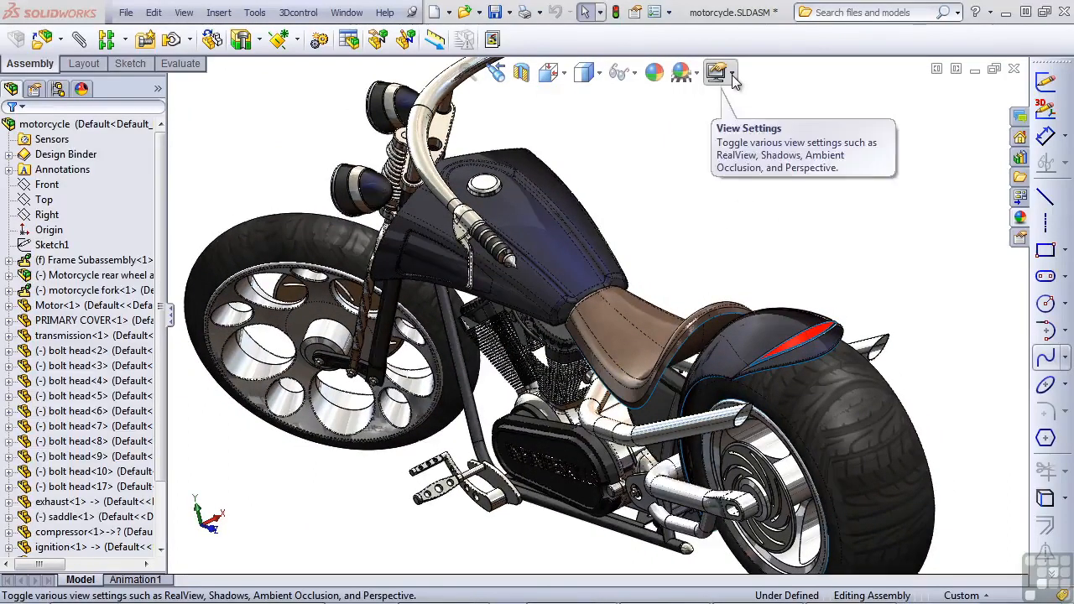
pyautogui.click(731, 75)
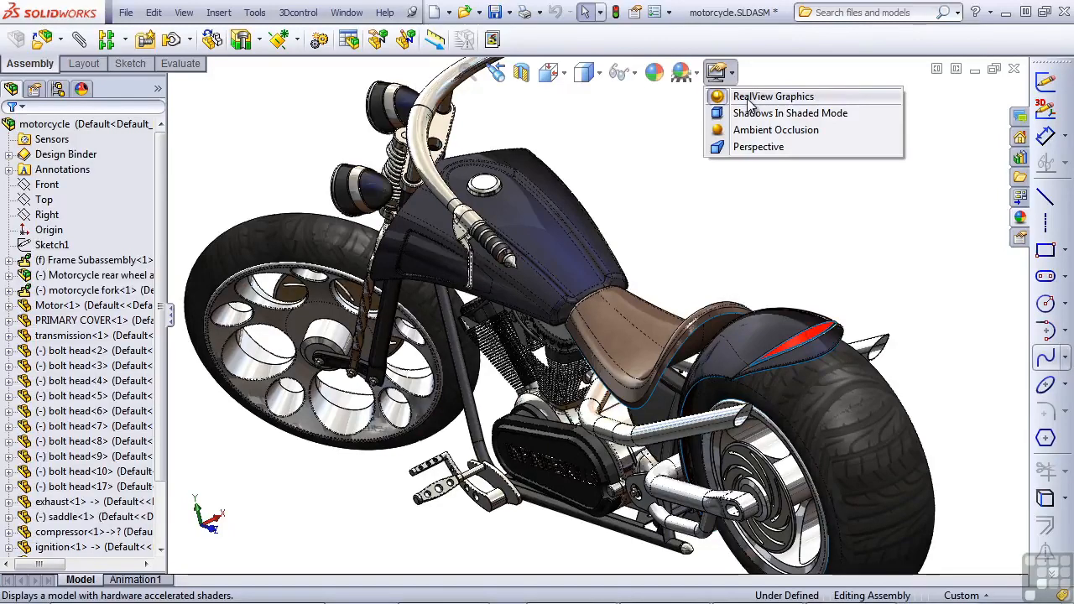
pyautogui.click(749, 97)
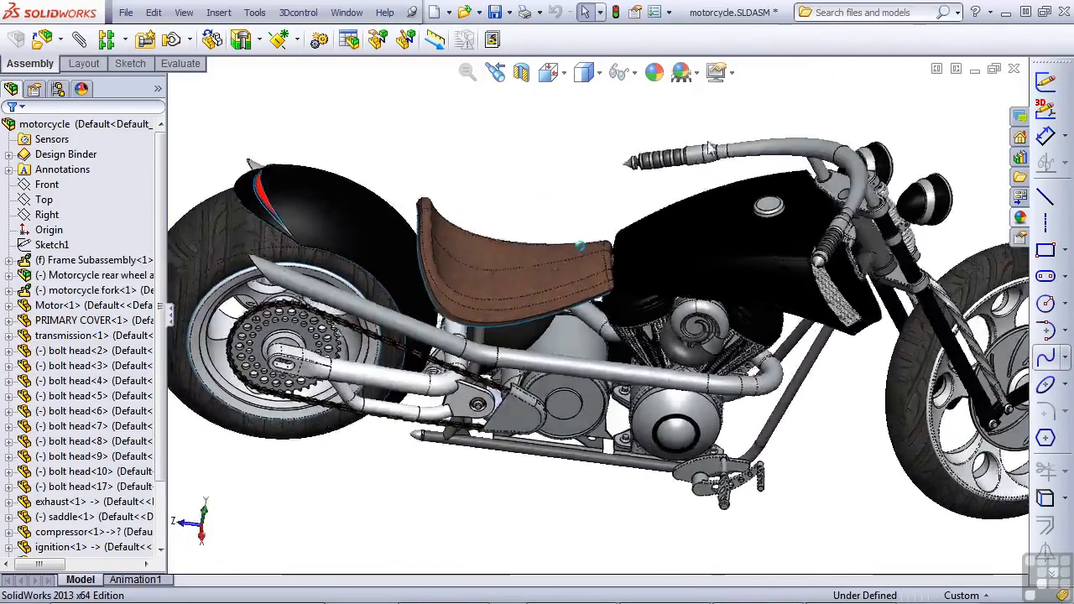
pyautogui.click(730, 74)
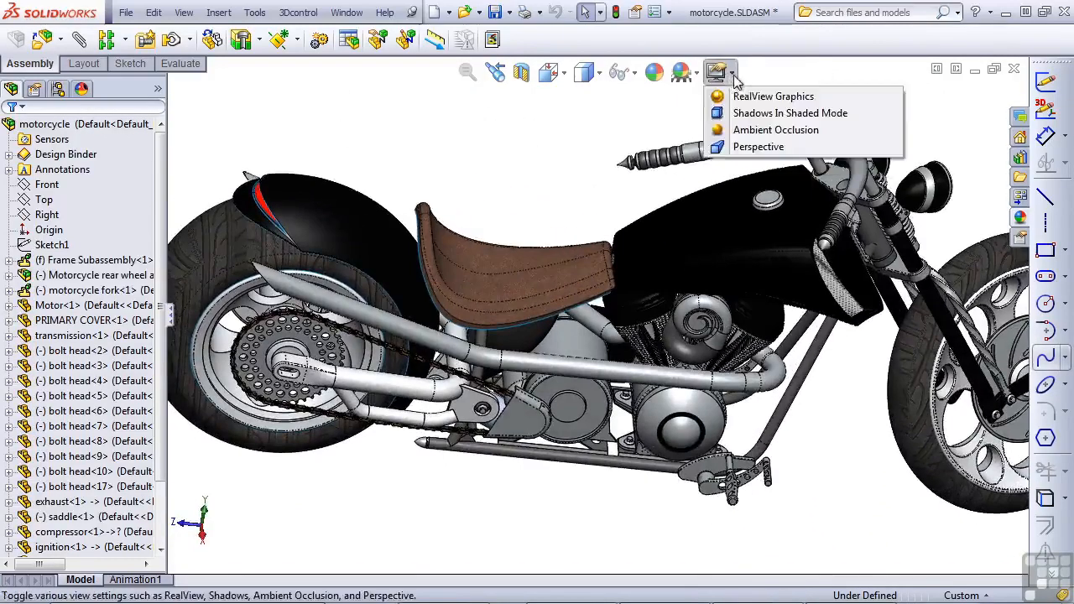
pyautogui.click(744, 96)
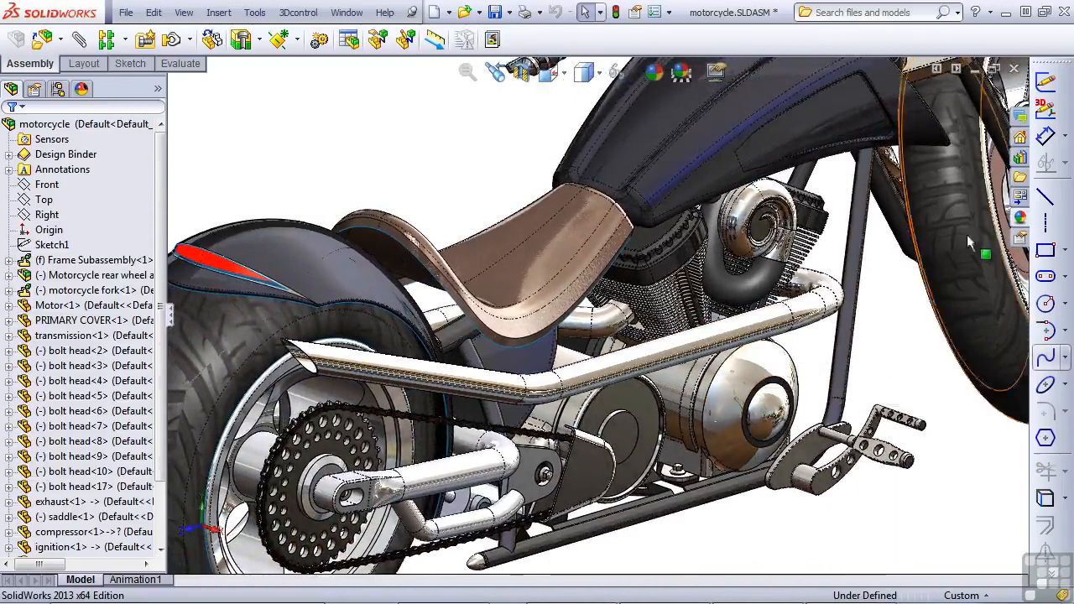
# Look through the appearance categories in the appearances, scenes and decals library.
pyautogui.click(1018, 218)
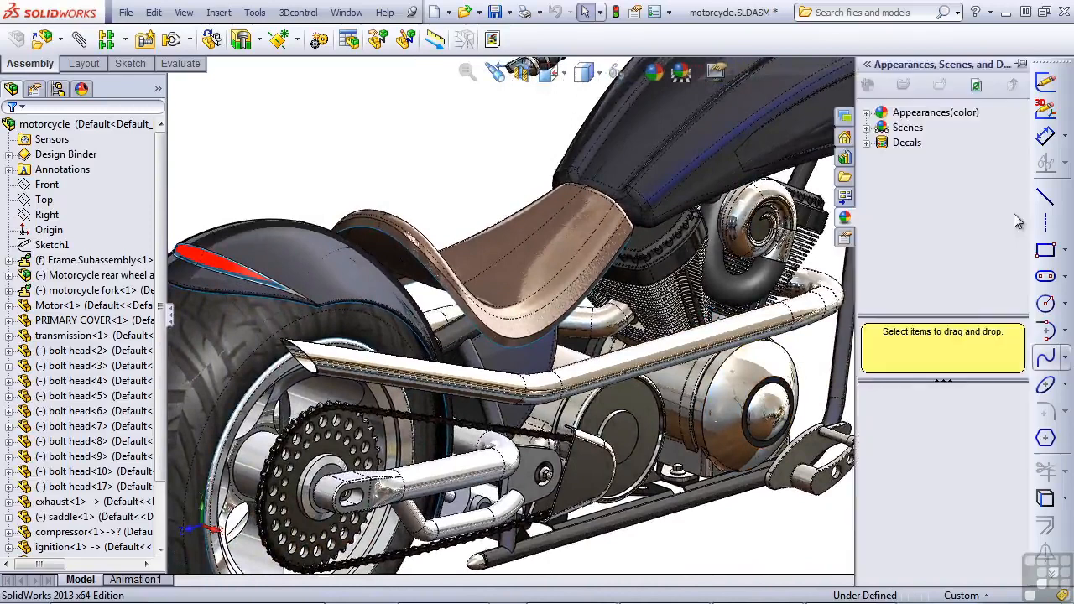
pyautogui.click(869, 115)
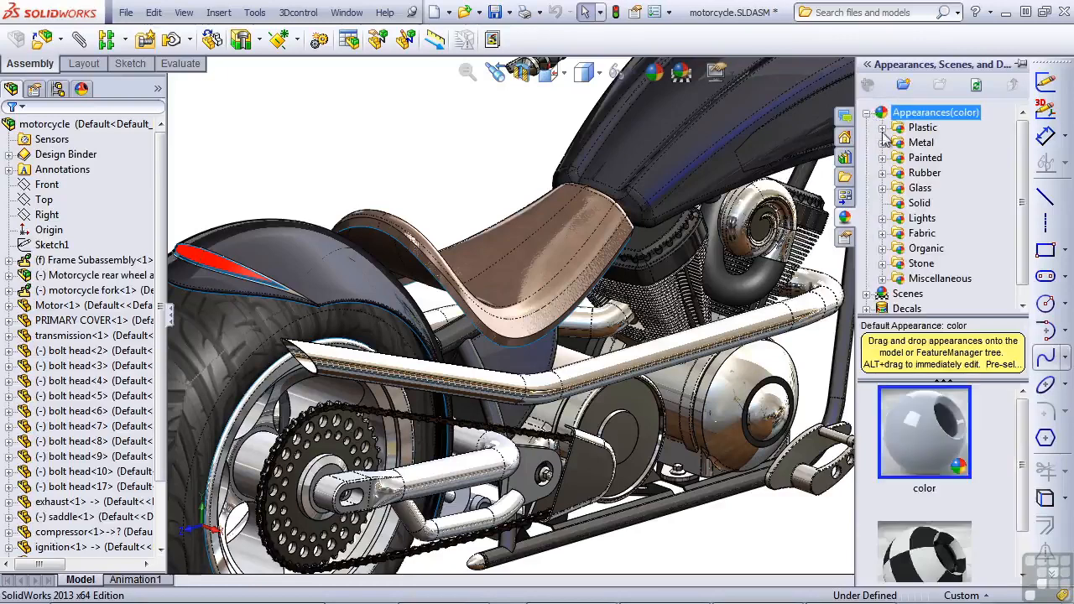
pyautogui.click(395, 197)
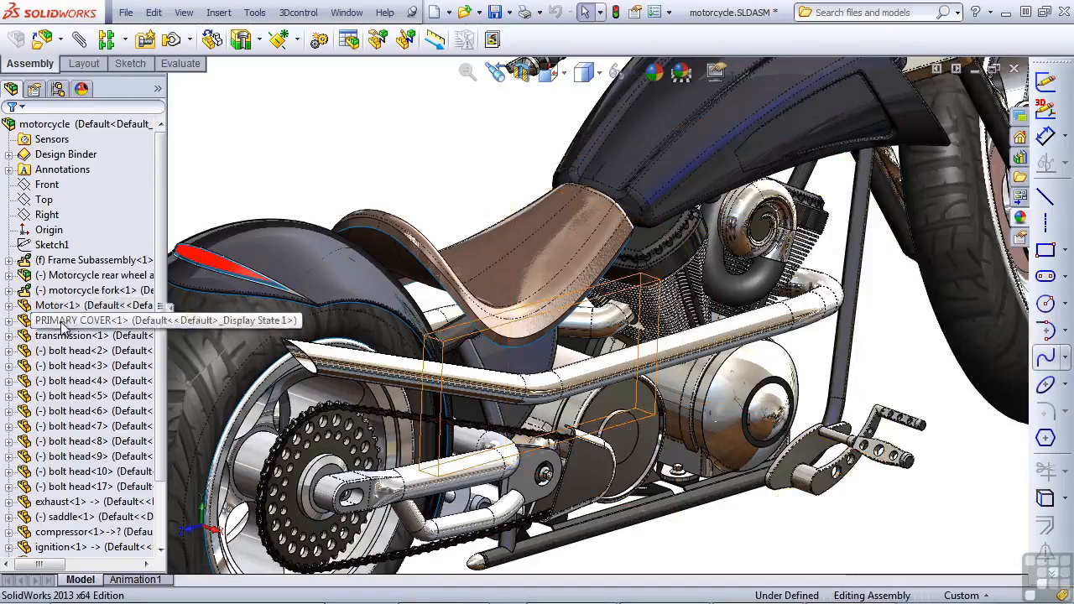
# Open the PRIMARY COVER part from the assembly and bring up the editor for its material.
pyautogui.click(61, 323)
pyautogui.click(162, 286)
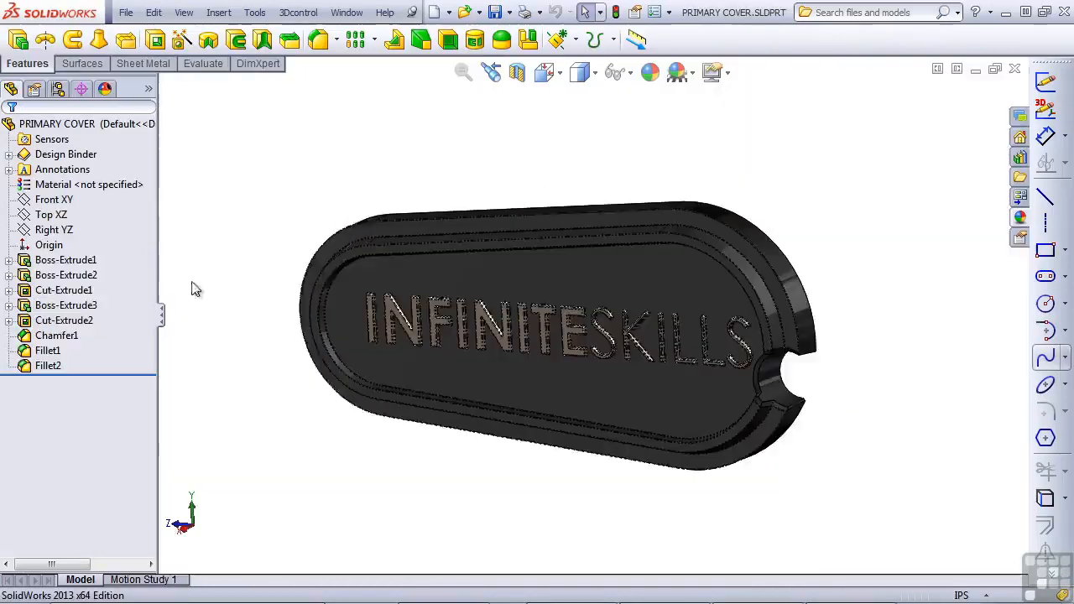
pyautogui.rightClick(94, 189)
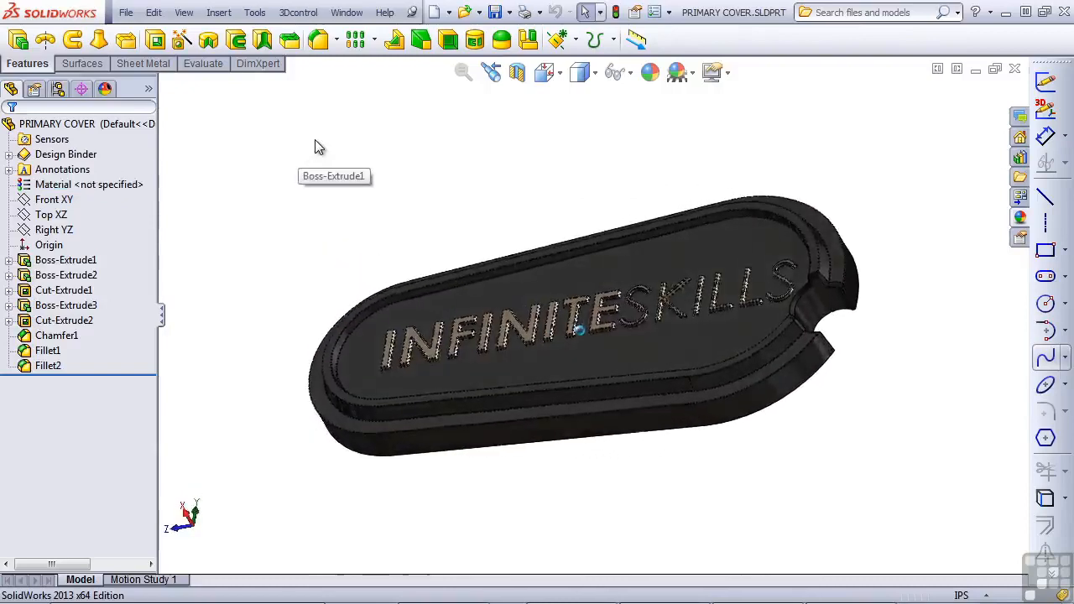
pyautogui.click(97, 185)
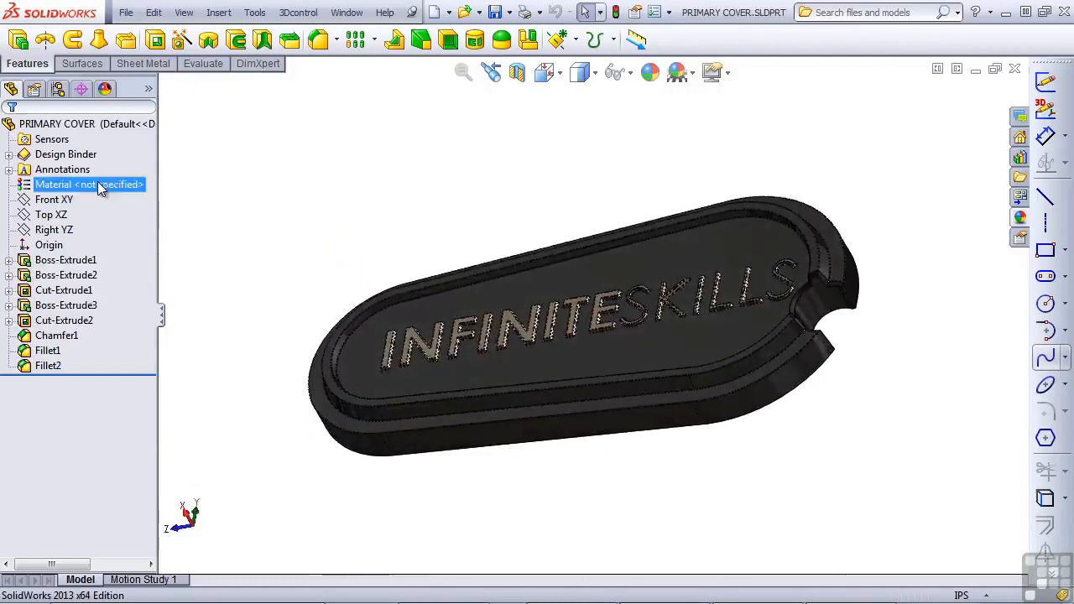
pyautogui.rightClick(98, 185)
pyautogui.click(138, 195)
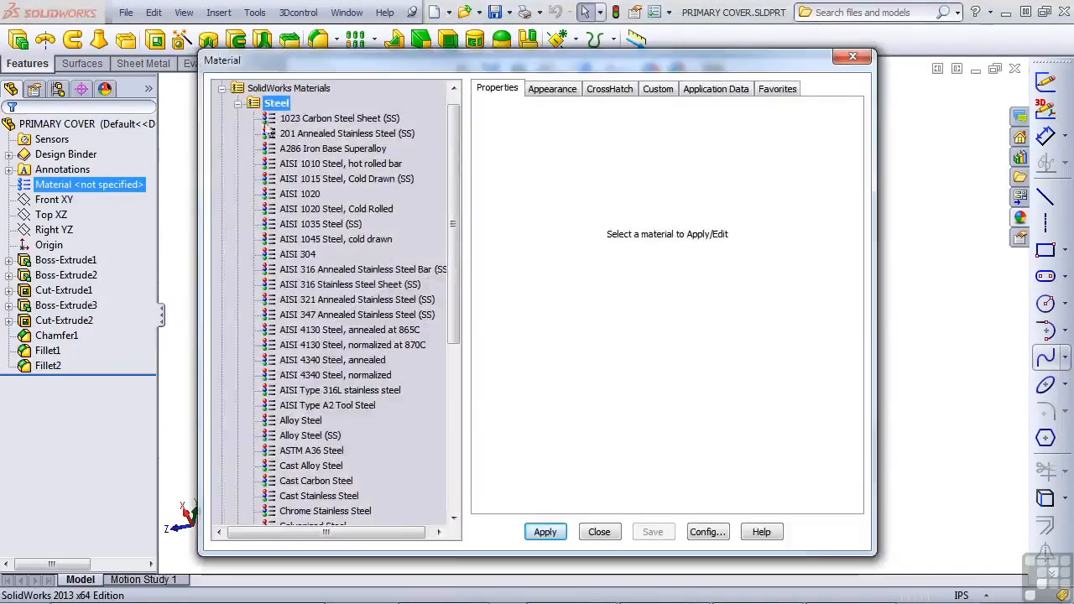
# Select 1060-O (SS) from the Aluminium Alloys in the SolidWorks Materials library.
pyautogui.click(239, 104)
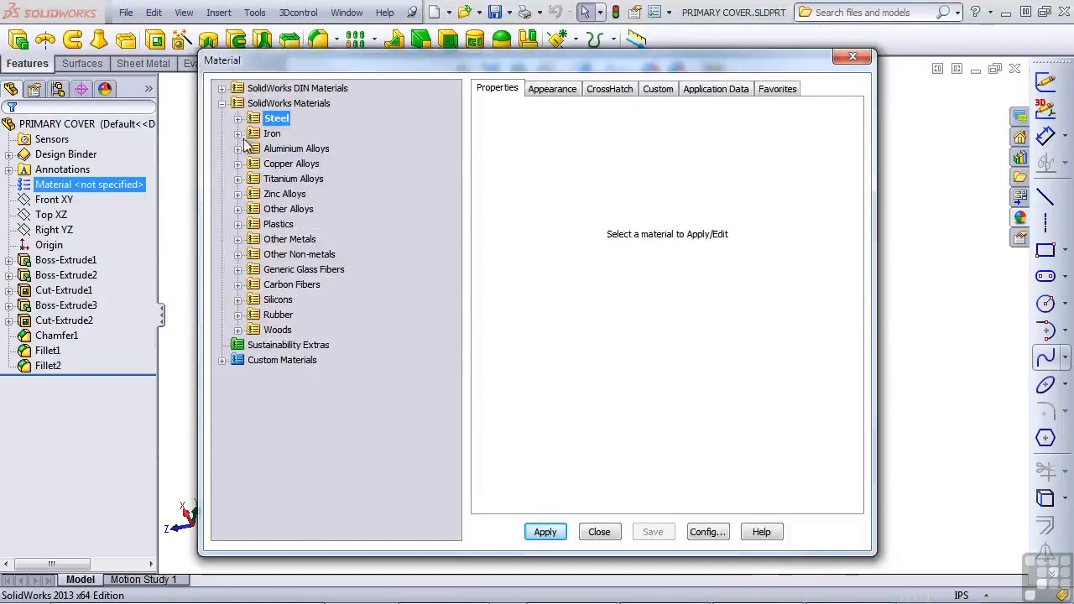
pyautogui.click(238, 149)
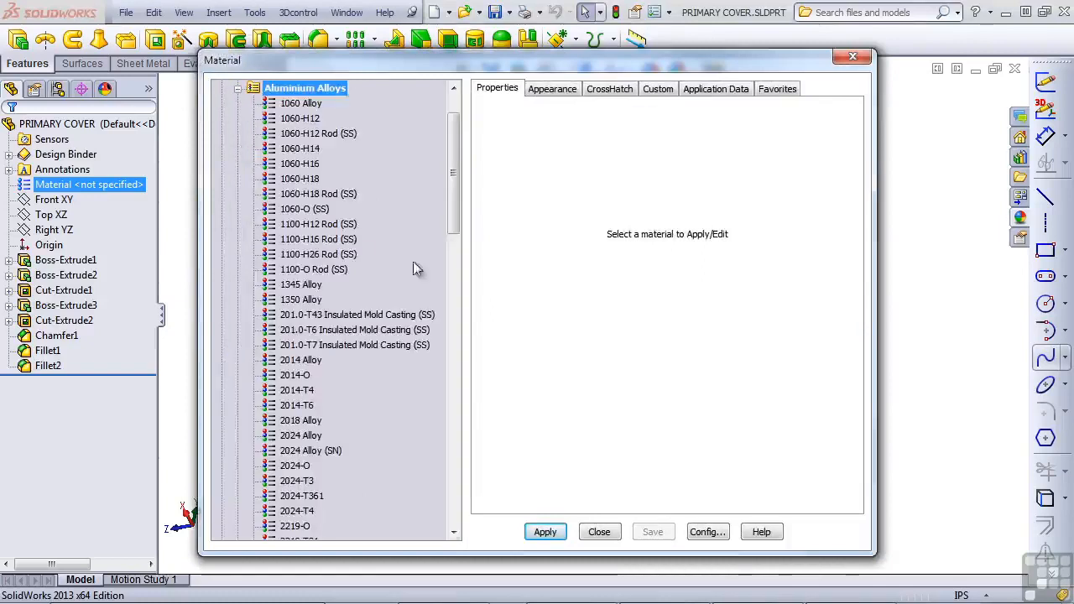
pyautogui.moveTo(455, 204); pyautogui.dragTo(453, 235)
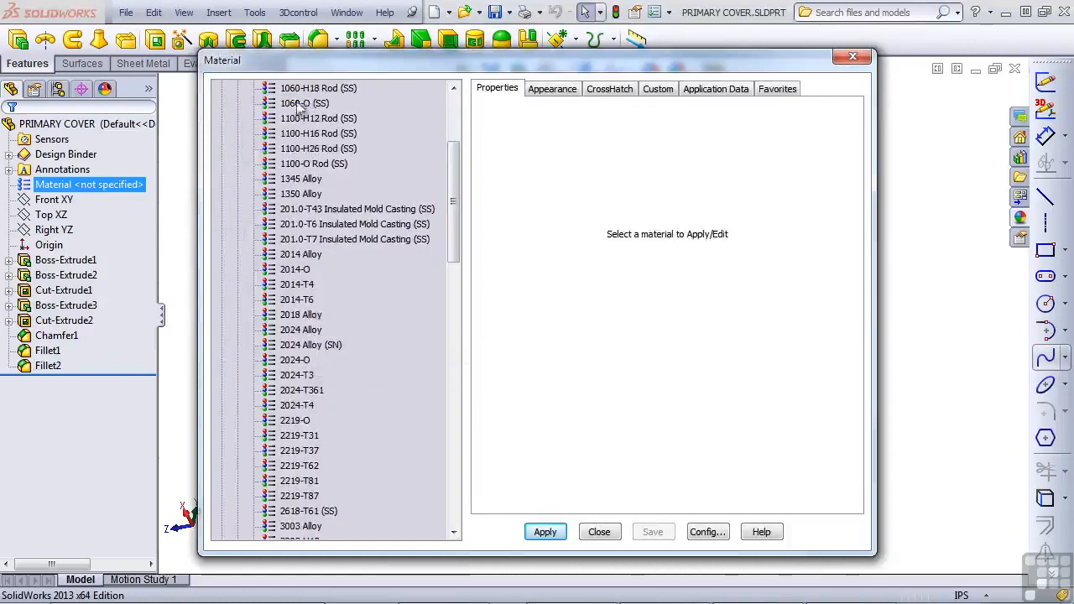
pyautogui.click(302, 105)
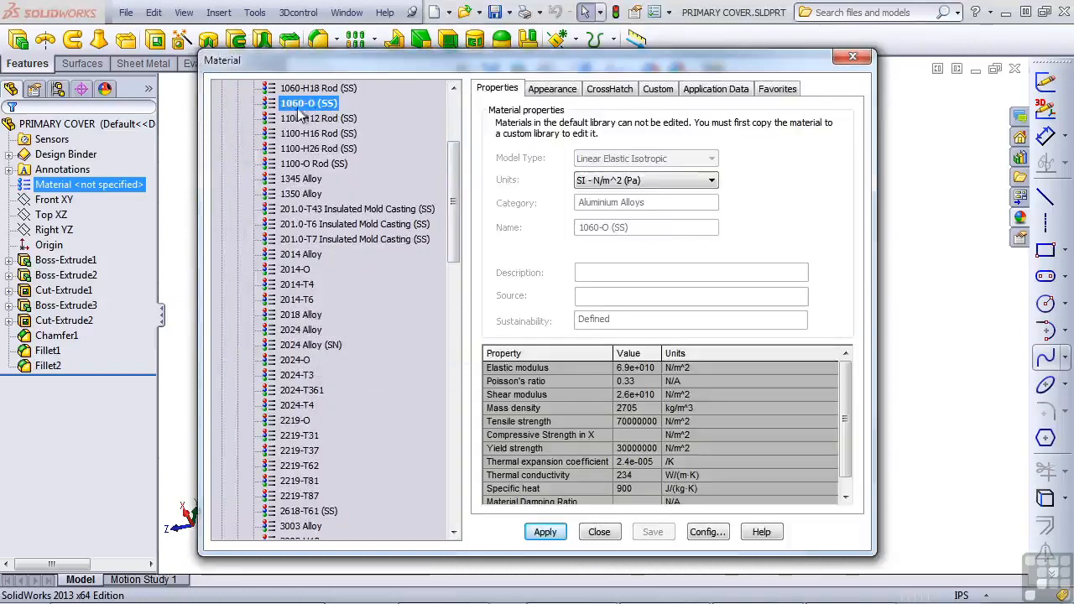
# Review the 1060-O (SS) appearance, physical properties, crosshatch and custom data, and apply the material to the part.
pyautogui.click(552, 91)
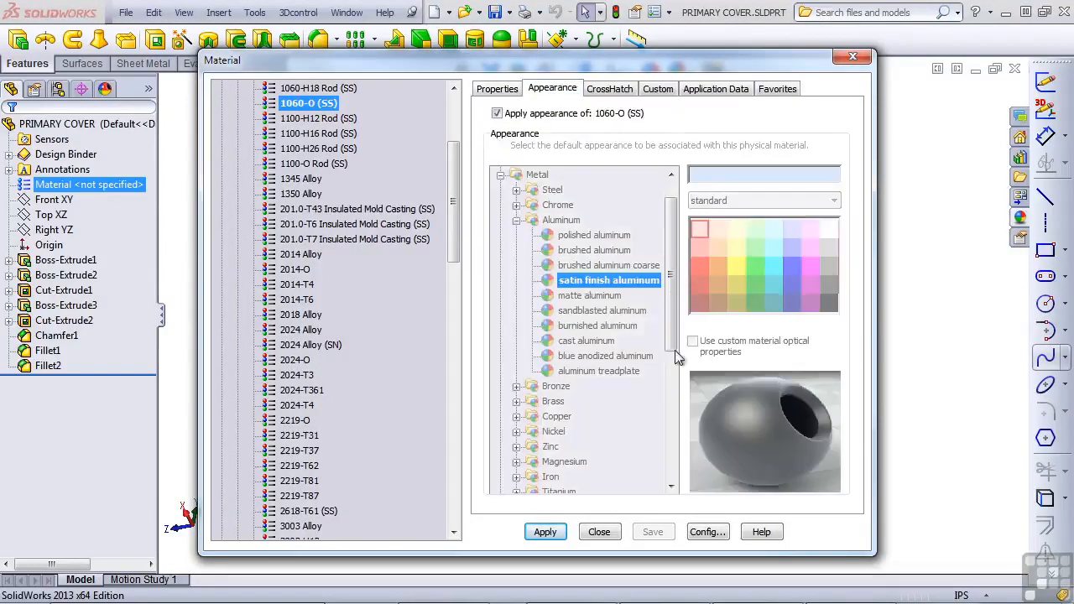
pyautogui.click(503, 88)
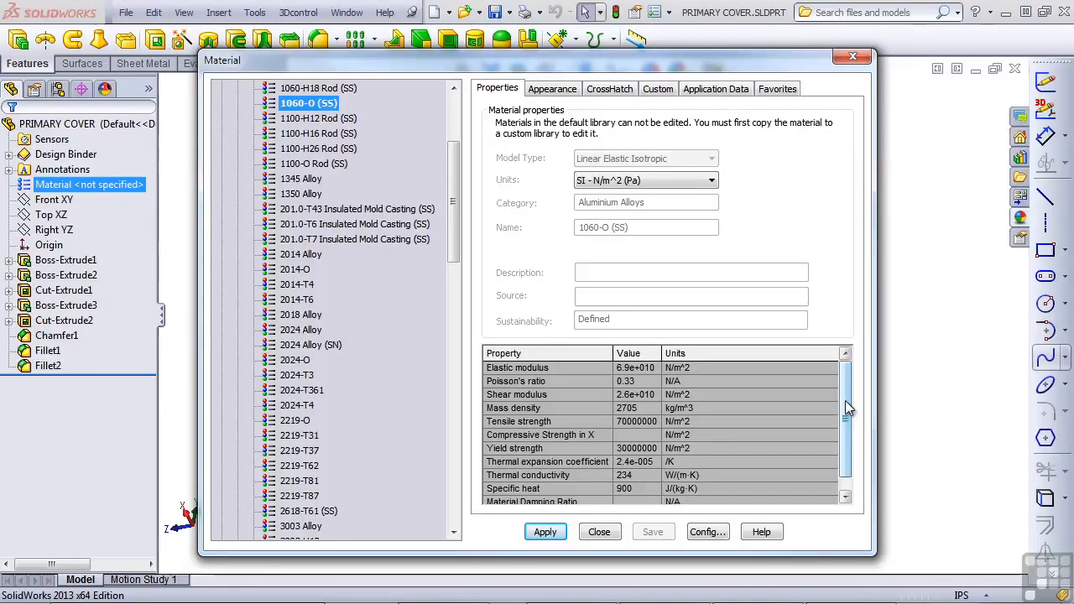
pyautogui.moveTo(844, 400); pyautogui.dragTo(845, 415)
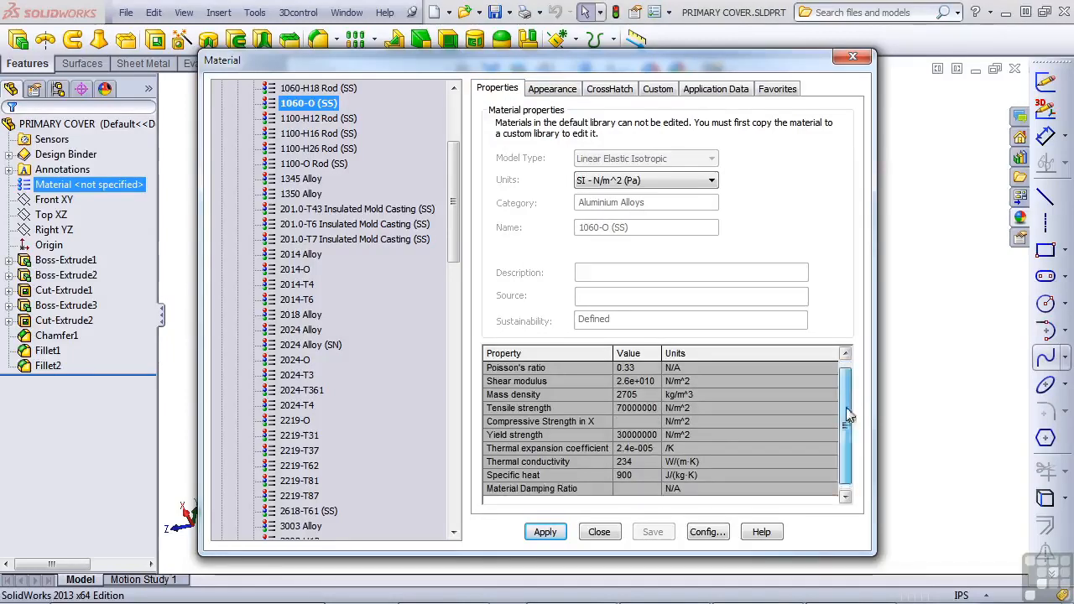
pyautogui.click(610, 89)
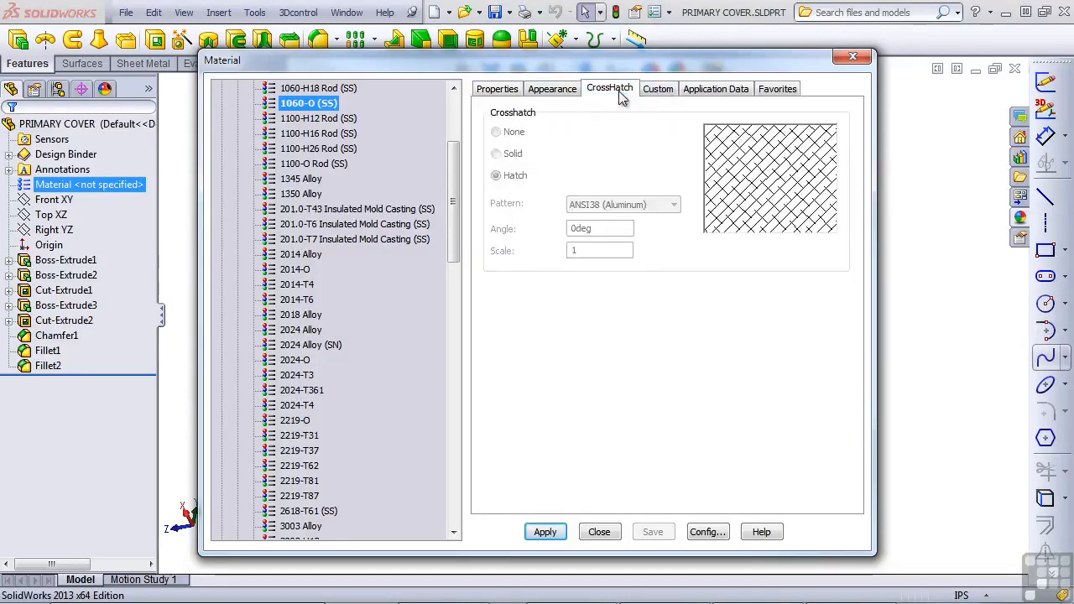
pyautogui.click(654, 90)
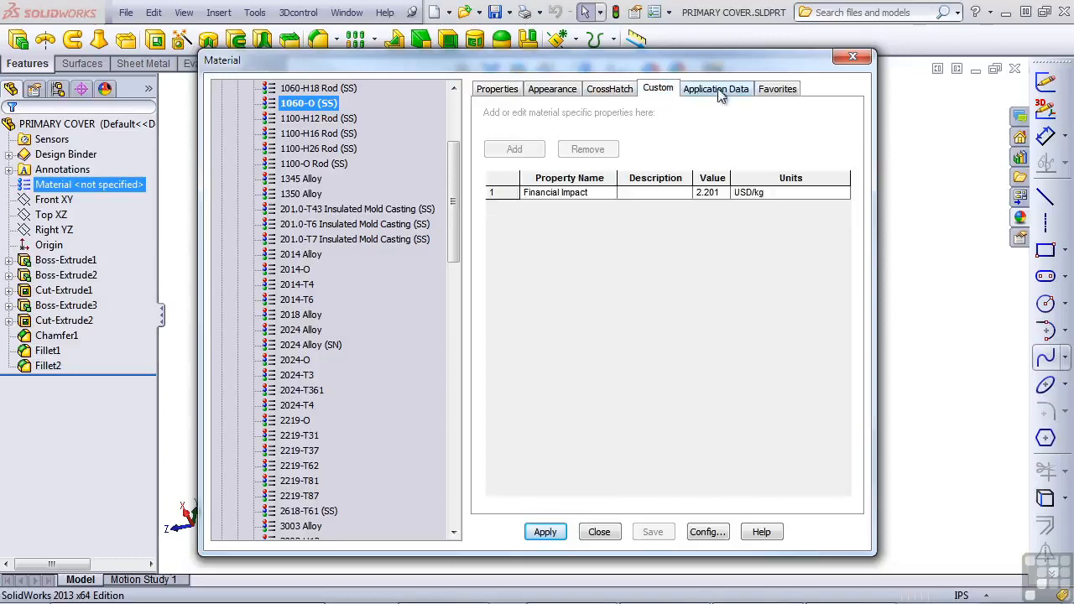
pyautogui.click(545, 532)
pyautogui.click(599, 532)
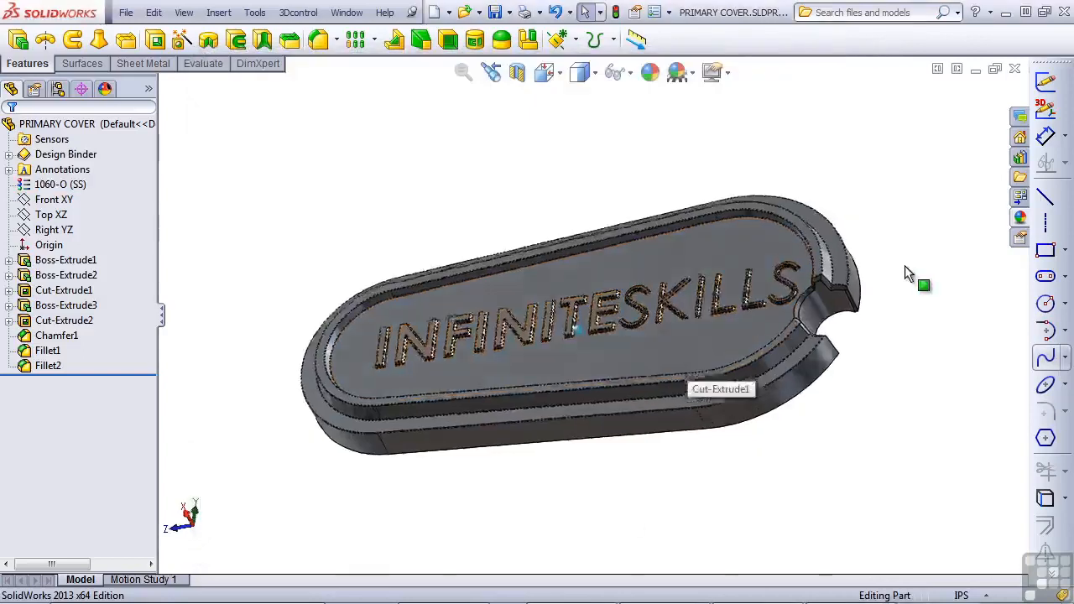
# Apply the light grey high gloss plastic appearance to the primary cover.
pyautogui.click(1021, 218)
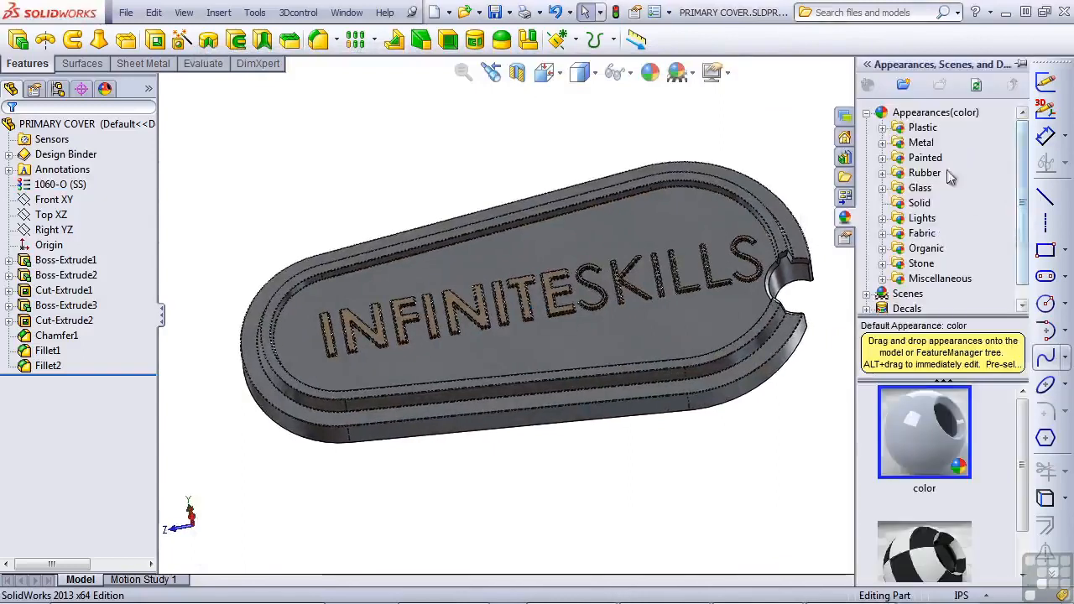
pyautogui.click(882, 128)
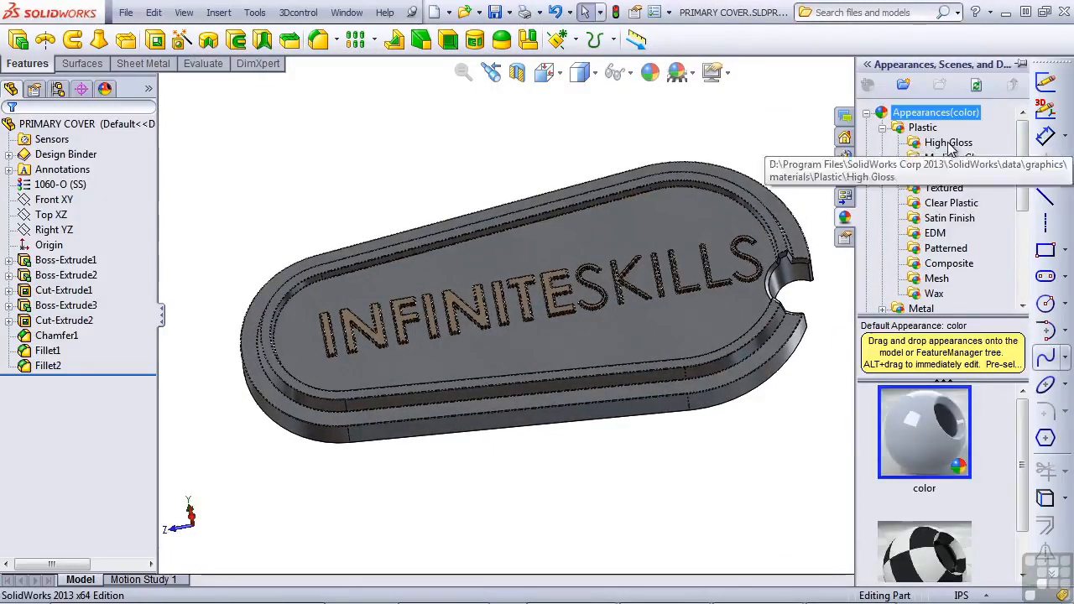
pyautogui.click(946, 143)
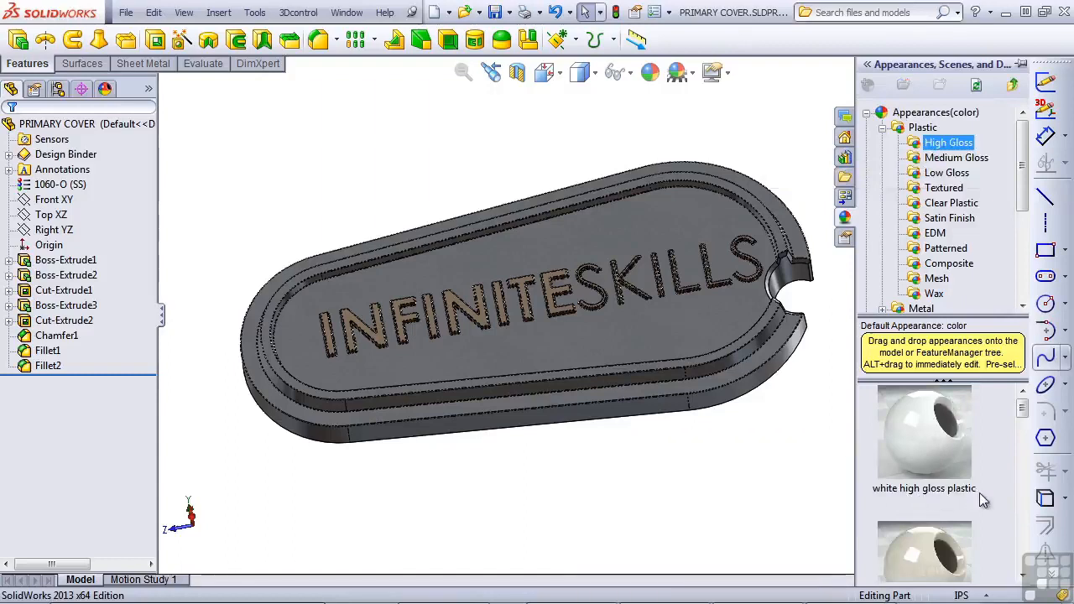
pyautogui.moveTo(979, 494)
pyautogui.click(75, 186)
pyautogui.click(882, 128)
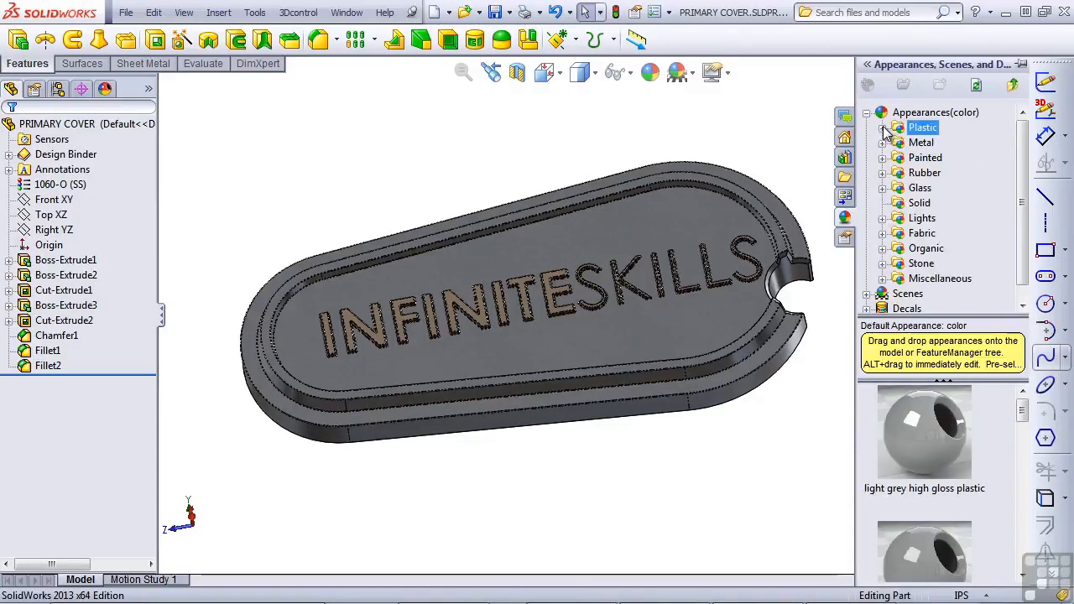
pyautogui.click(938, 441)
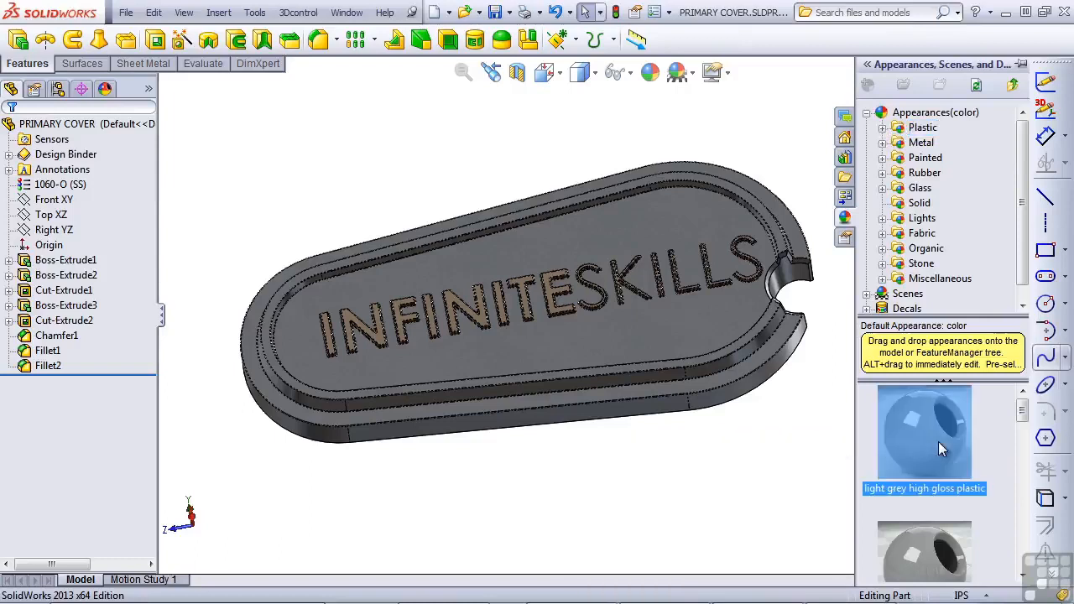
pyautogui.moveTo(938, 442); pyautogui.dragTo(639, 331)
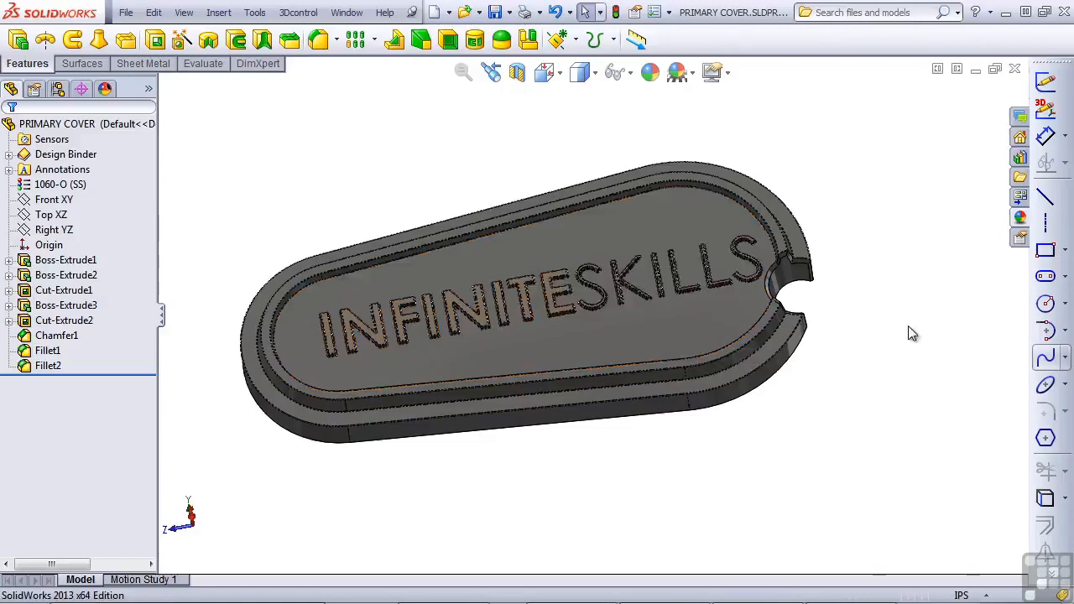
# Apply the asphalt 2d appearance from the stone paving category to the whole part and open it for editing.
pyautogui.click(1019, 218)
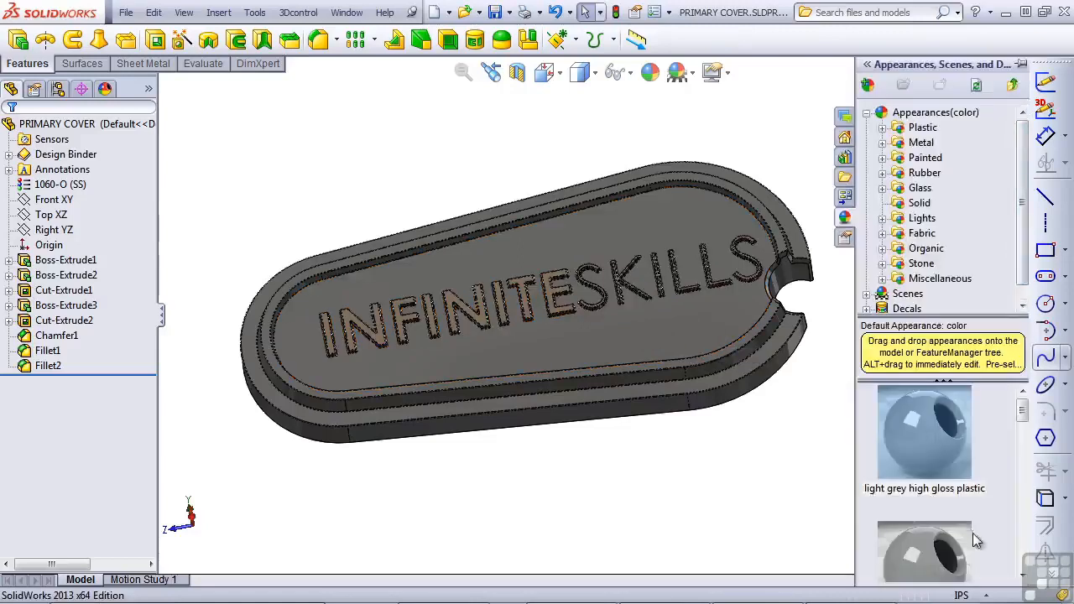
pyautogui.click(920, 265)
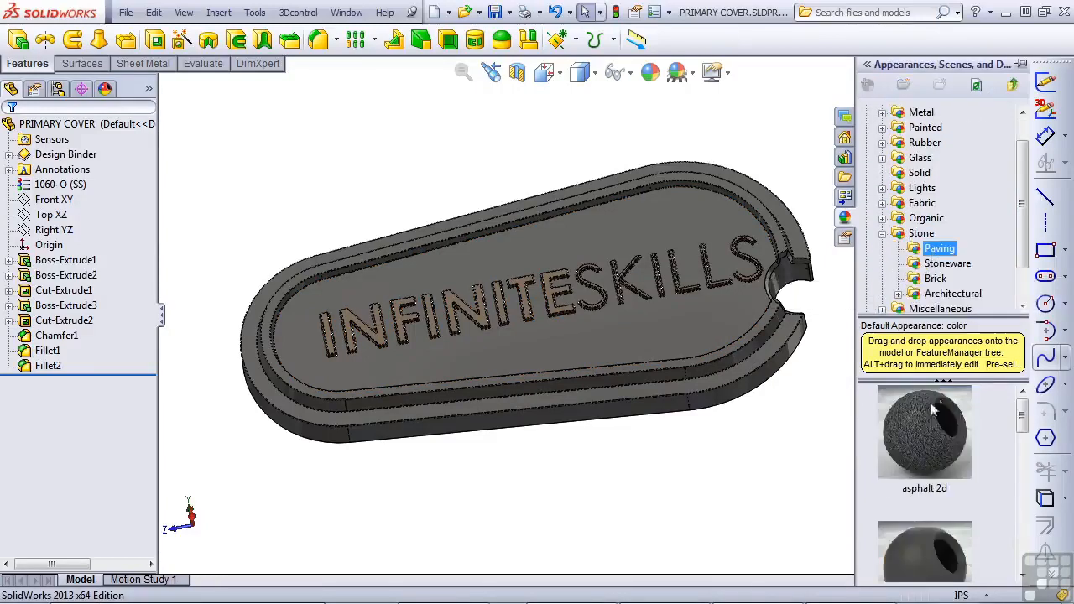
pyautogui.moveTo(961, 445); pyautogui.dragTo(637, 332)
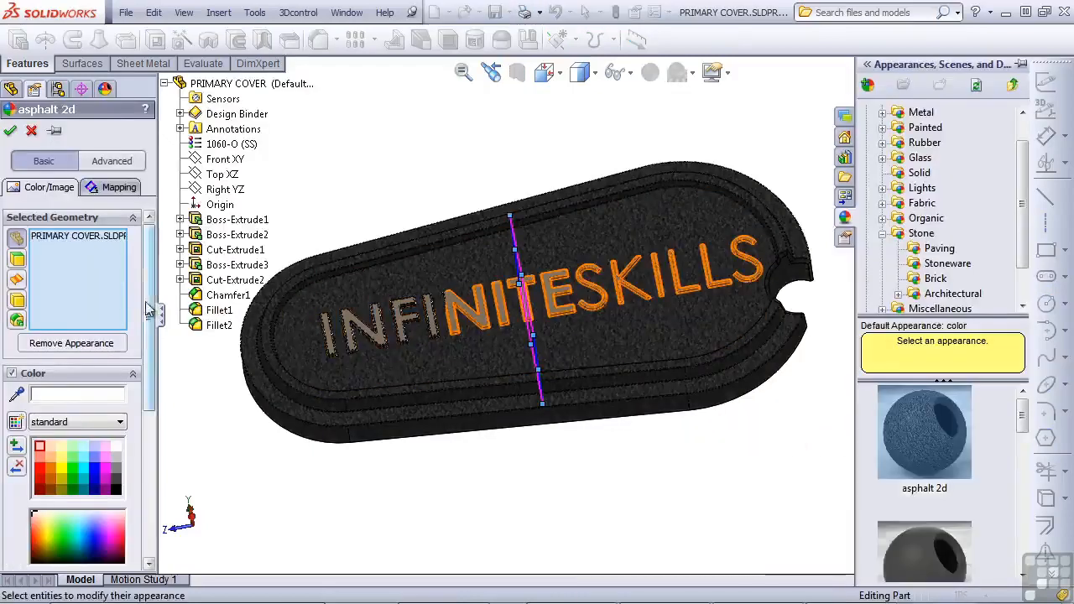
# Examine the color, mapping and advanced illumination settings of the asphalt 2d appearance.
pyautogui.moveTo(151, 306); pyautogui.dragTo(160, 342)
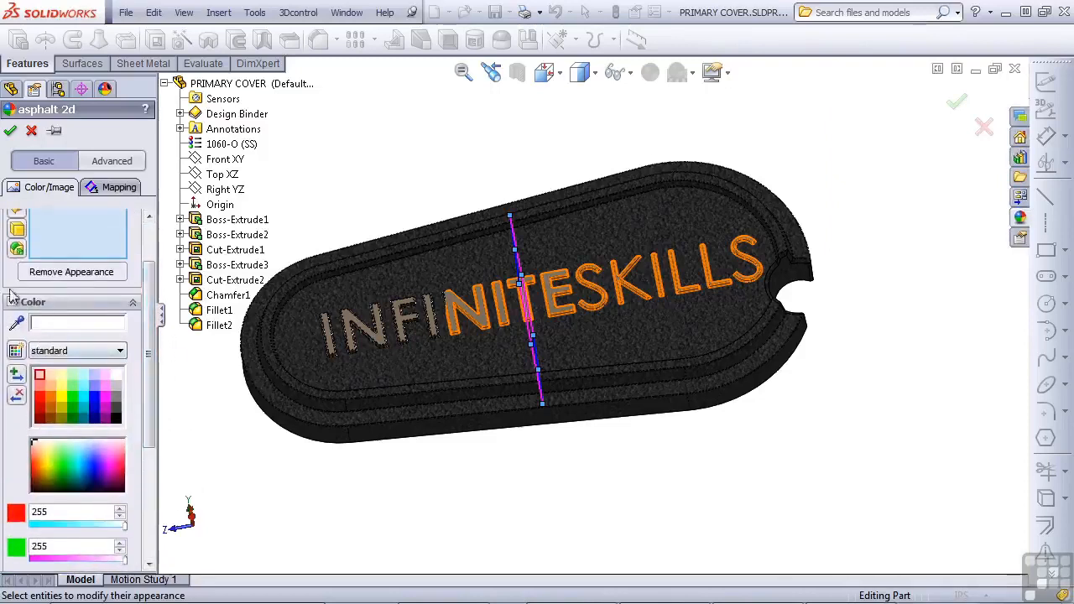
pyautogui.click(117, 187)
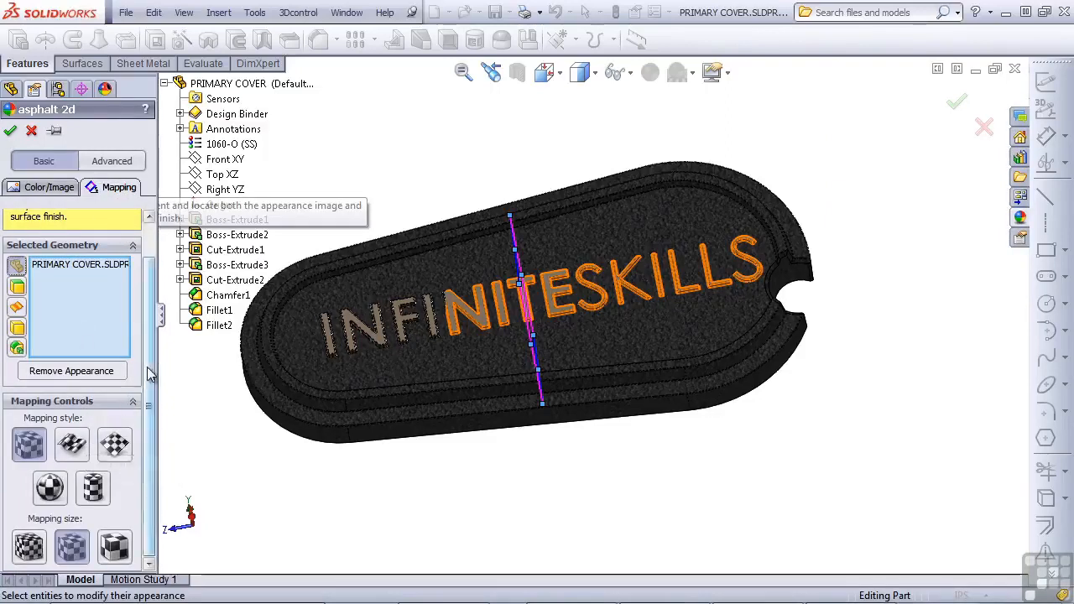
pyautogui.click(109, 160)
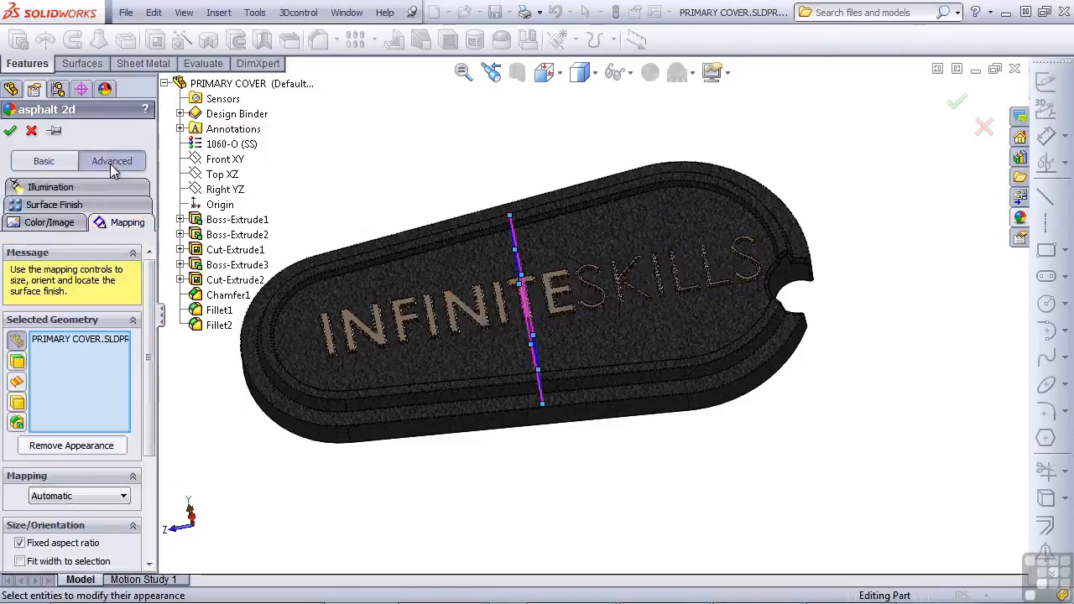
pyautogui.click(68, 187)
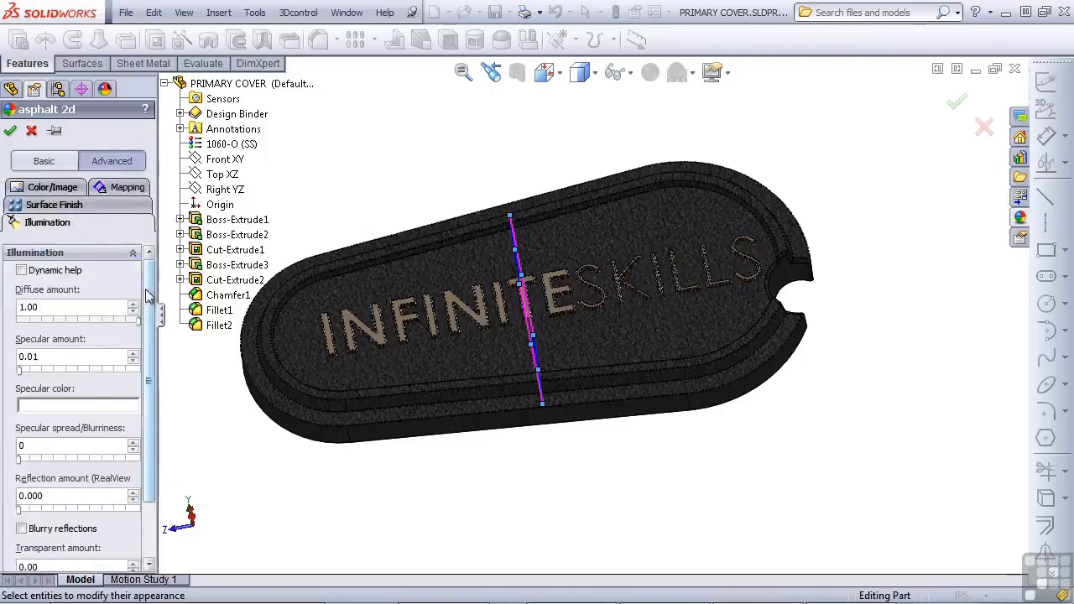
pyautogui.scroll(-2, 149, 307)
pyautogui.scroll(-3, 150, 307)
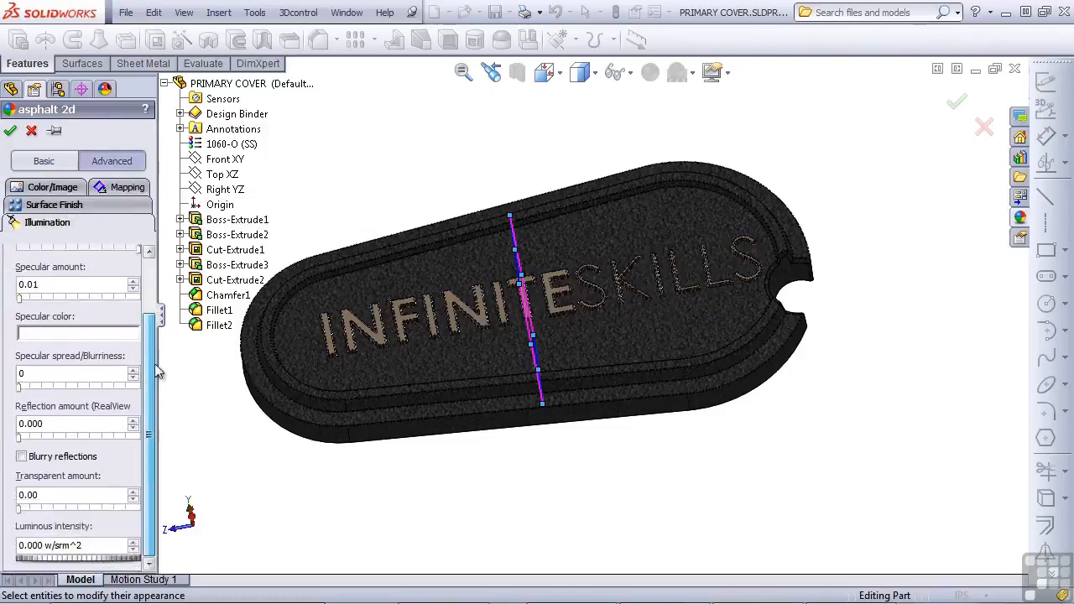
# Review the surface finish choices for asphalt 2d, accept the appearance, and close the primary cover part to return to the motorcycle assembly.
pyautogui.click(53, 205)
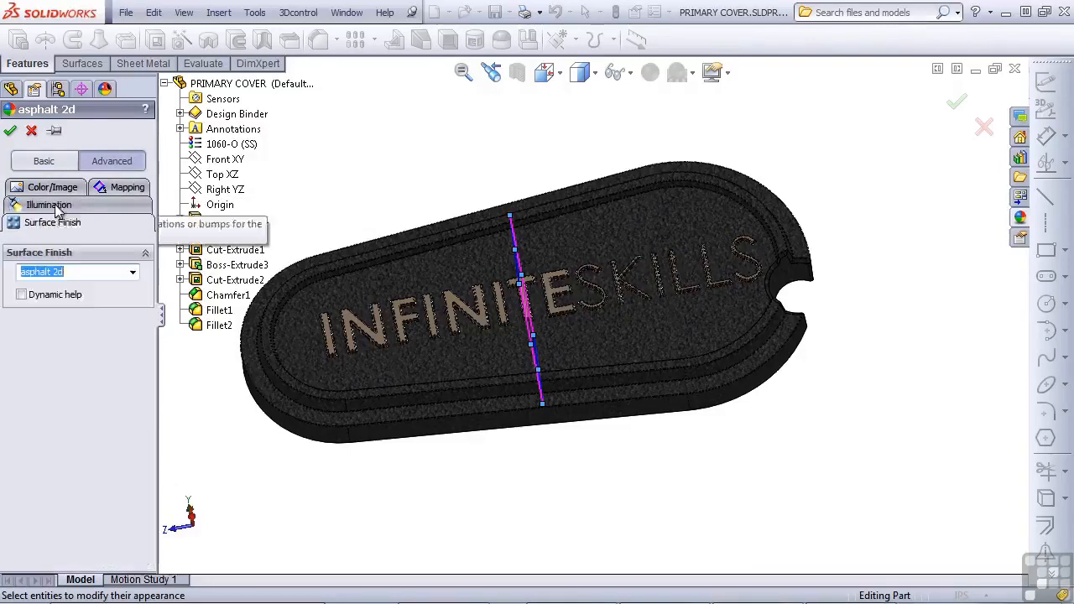
pyautogui.click(132, 273)
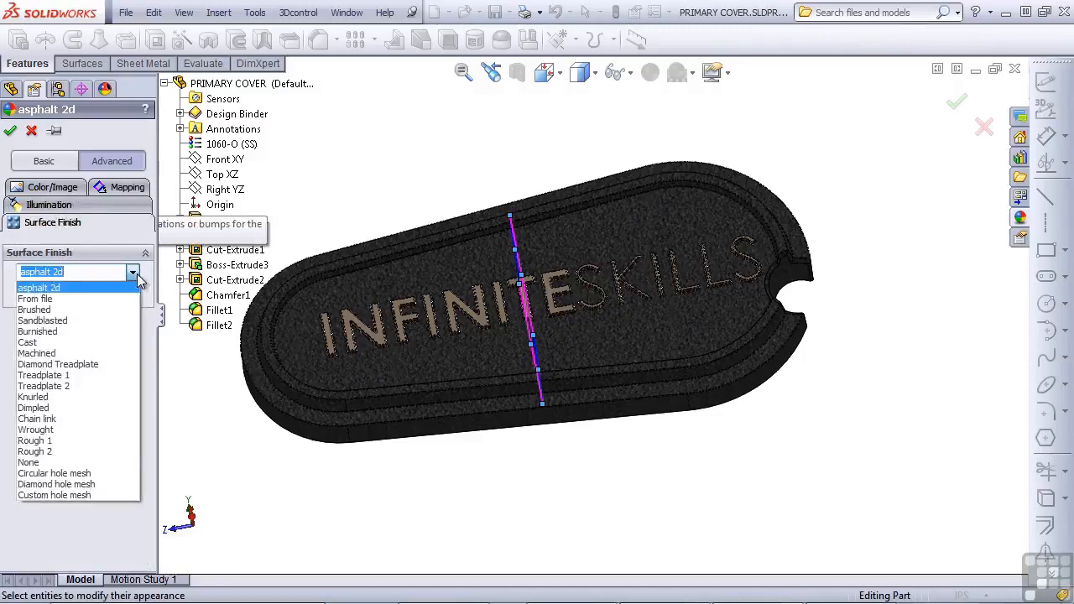
pyautogui.press('Escape')
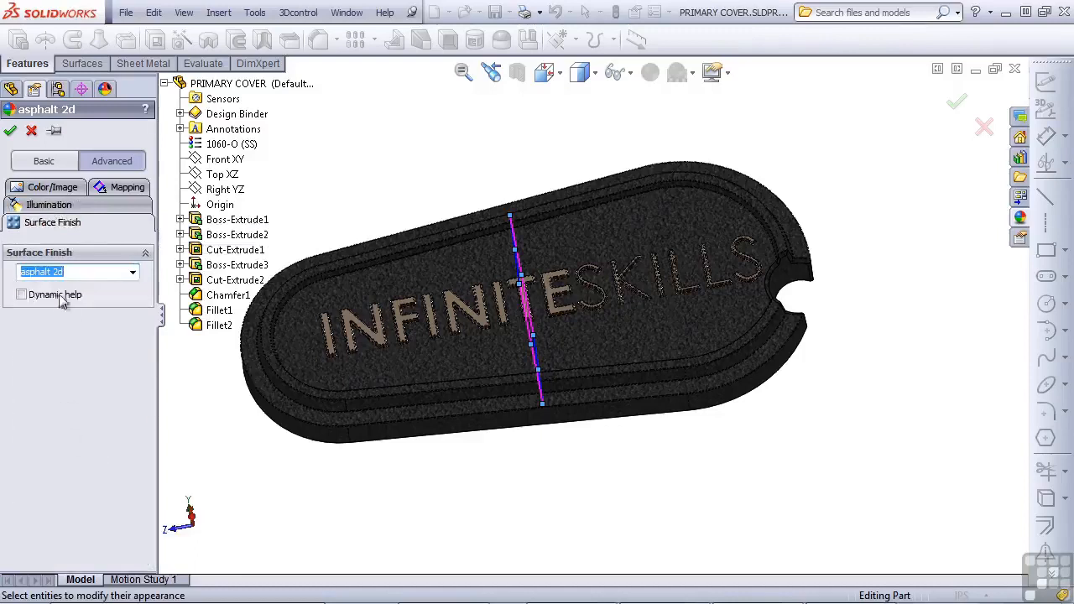
pyautogui.click(10, 130)
pyautogui.click(1014, 69)
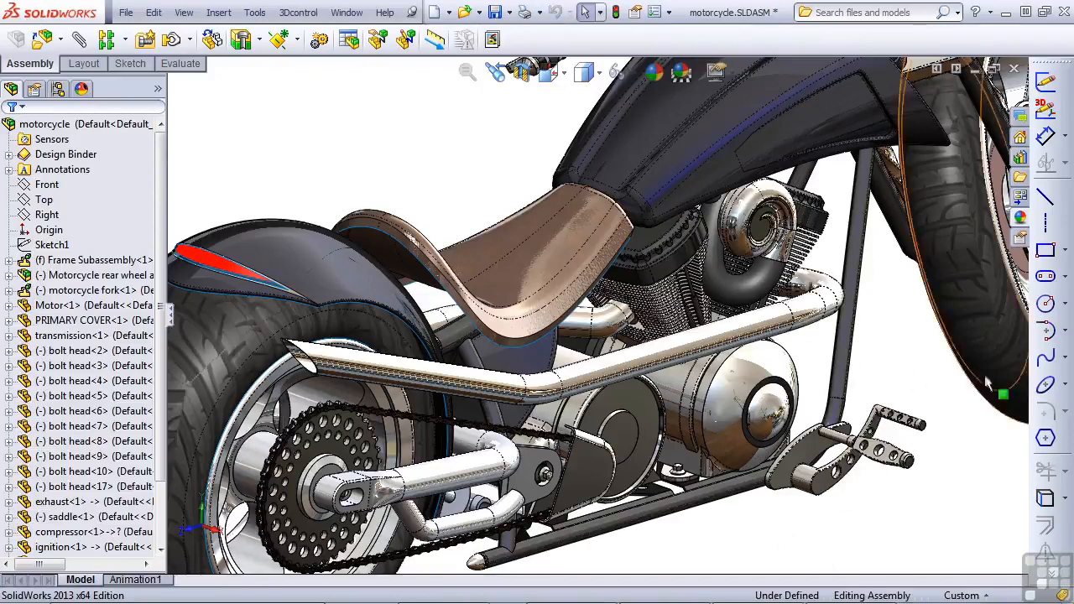
# Try to apply an appearance from the appearance library to the motorcycle's gas tank.
pyautogui.click(1019, 217)
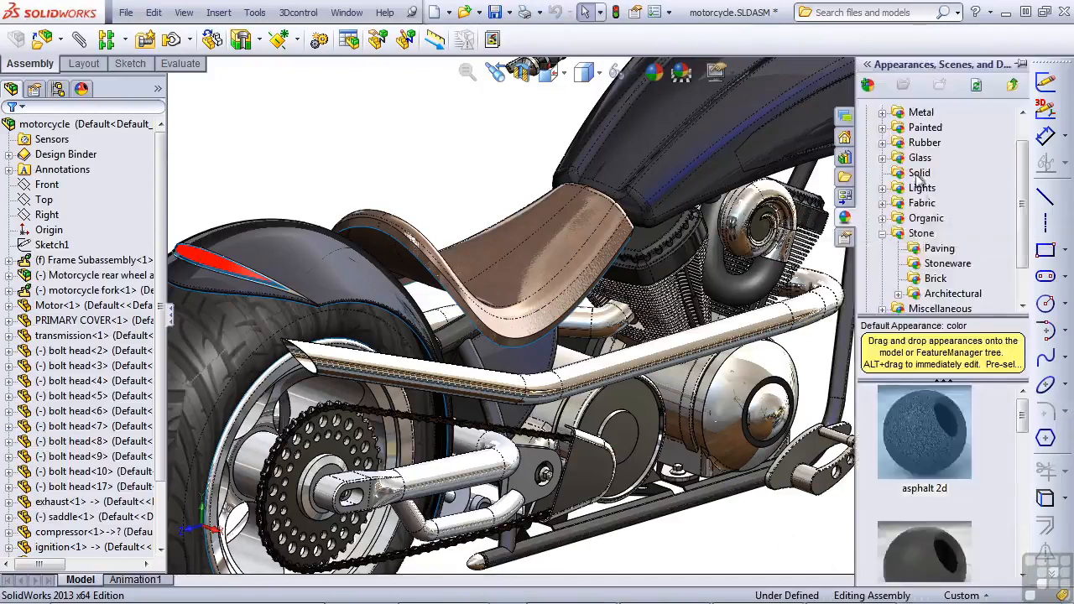
pyautogui.click(919, 157)
pyautogui.click(921, 127)
pyautogui.moveTo(923, 432); pyautogui.dragTo(715, 172)
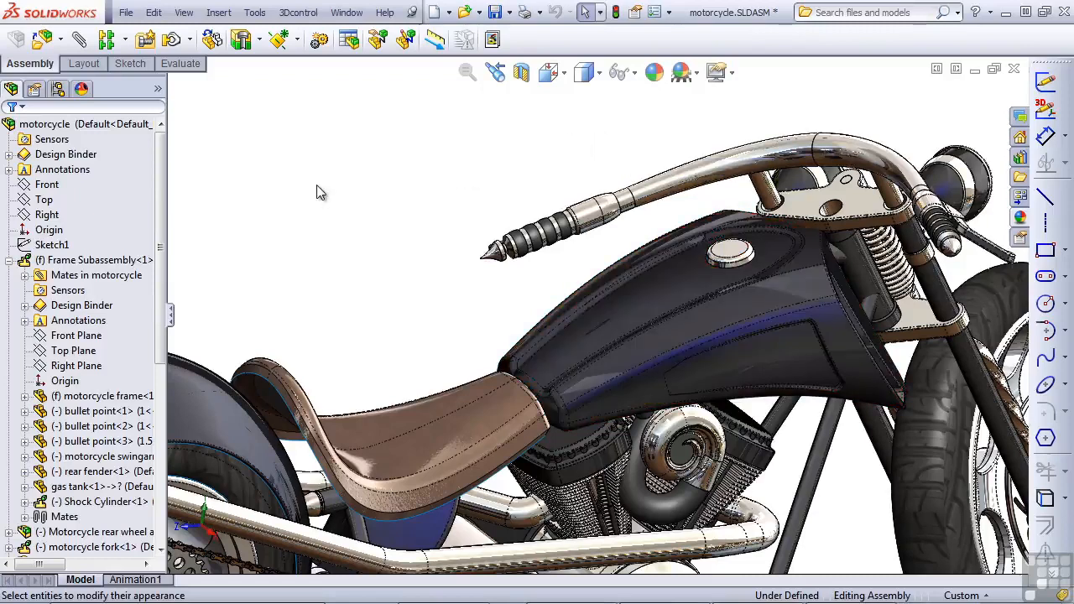
# List the assembly's appearances in alphabetical order and widen the list area.
pyautogui.click(82, 89)
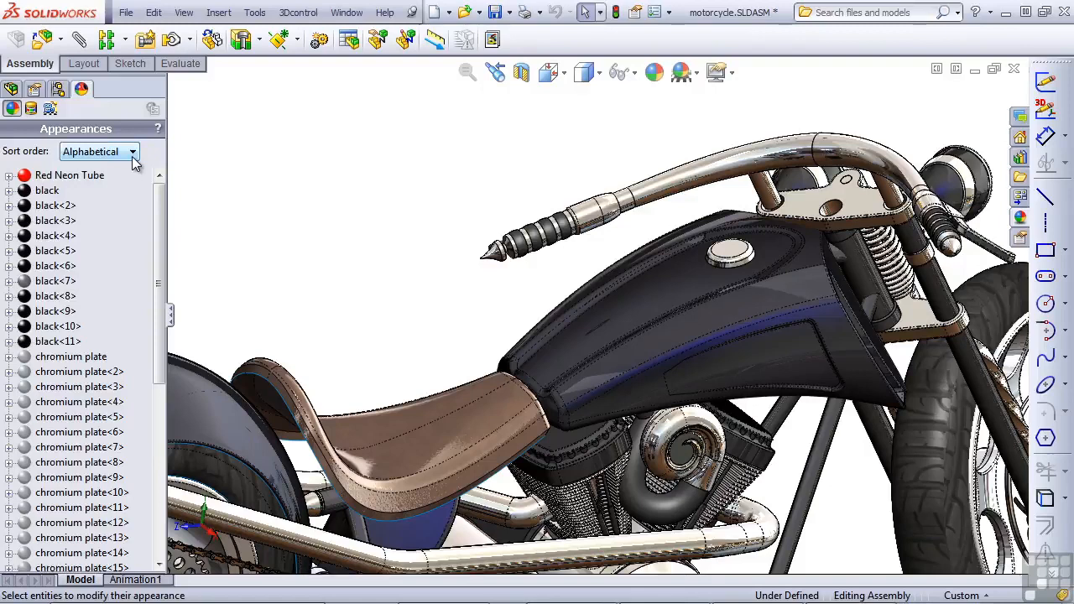
pyautogui.moveTo(156, 203)
pyautogui.mouseDown()
pyautogui.moveTo(172, 255)
pyautogui.moveTo(152, 409)
pyautogui.moveTo(171, 187)
pyautogui.mouseUp()
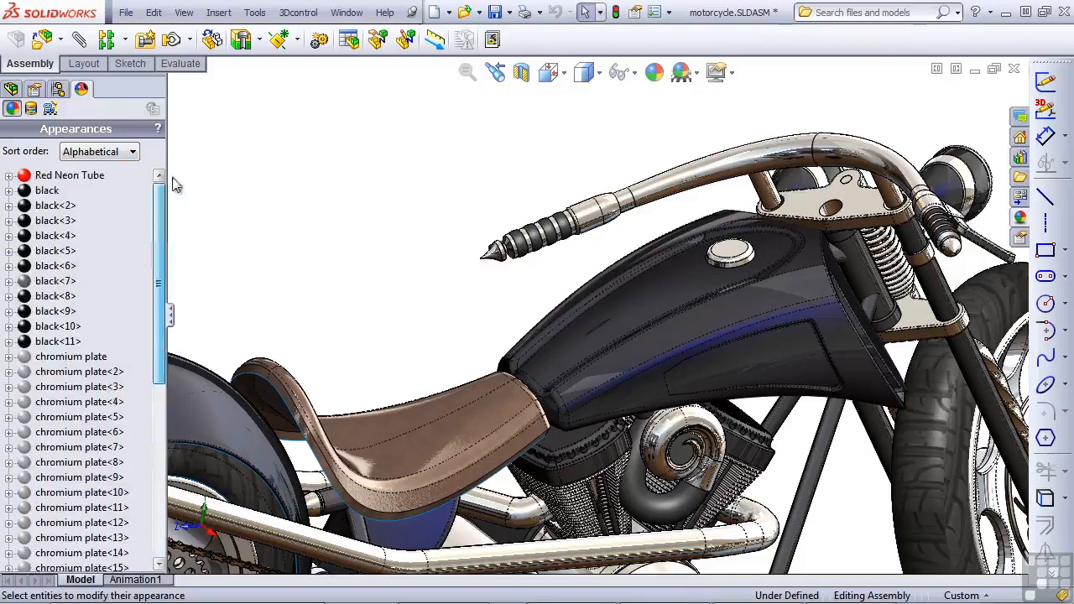
pyautogui.click(132, 151)
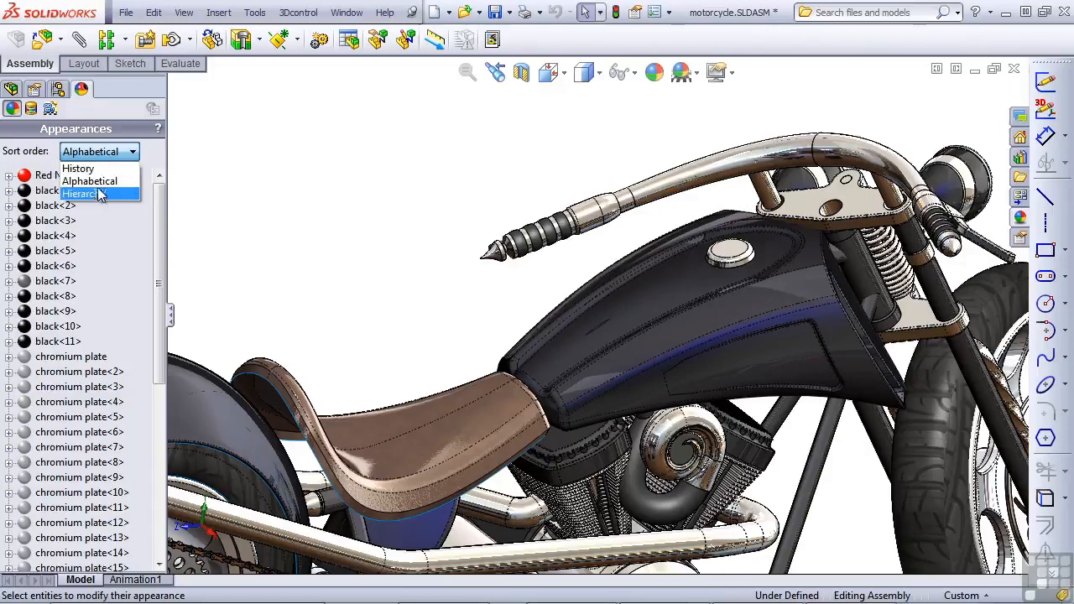
pyautogui.click(89, 181)
pyautogui.moveTo(165, 228); pyautogui.dragTo(208, 229)
pyautogui.click(73, 180)
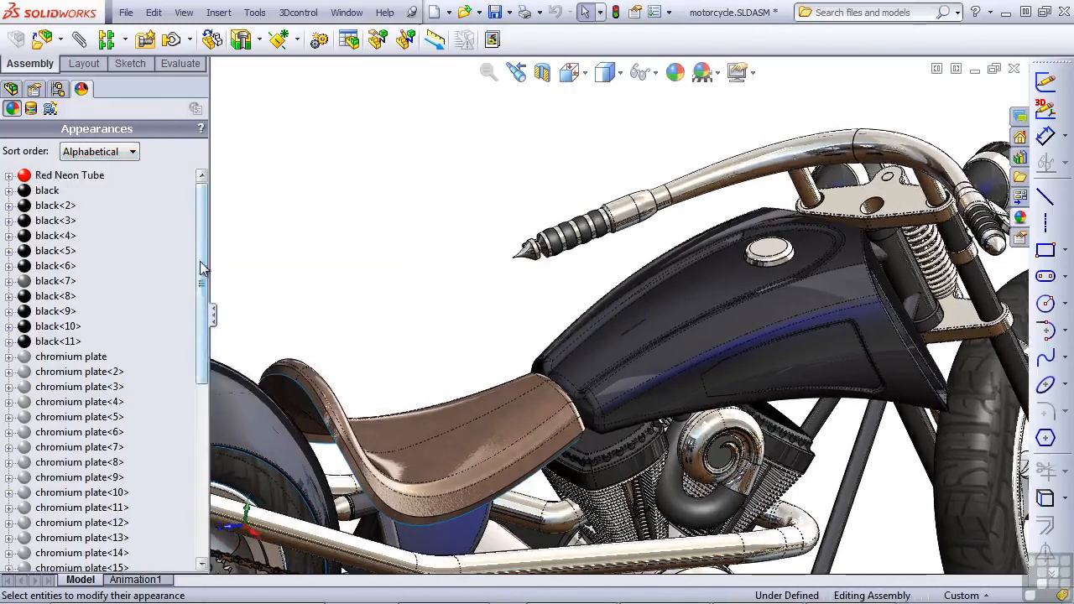
# Look through the whole alphabetical appearance list and preview Red Neon Tube and black.
pyautogui.scroll(-7, 193, 434)
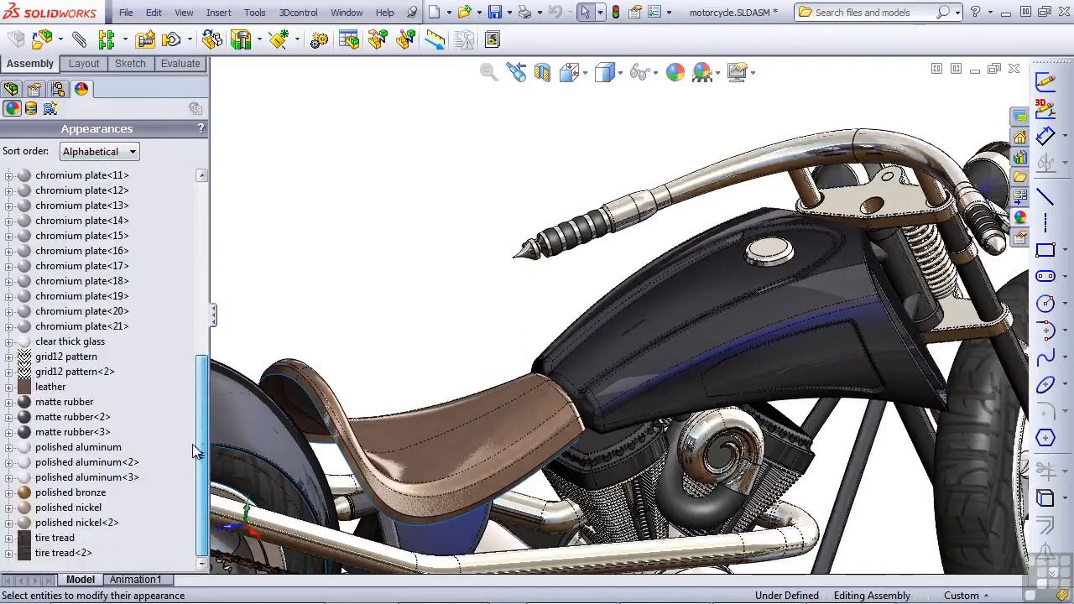
pyautogui.moveTo(197, 445); pyautogui.dragTo(202, 241)
pyautogui.click(81, 179)
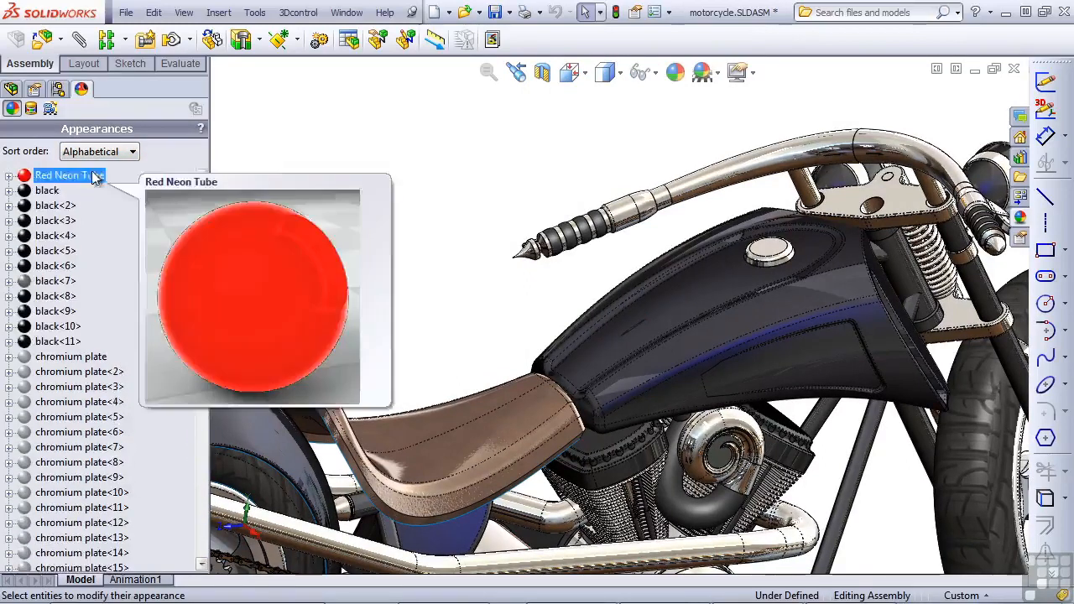
pyautogui.click(53, 193)
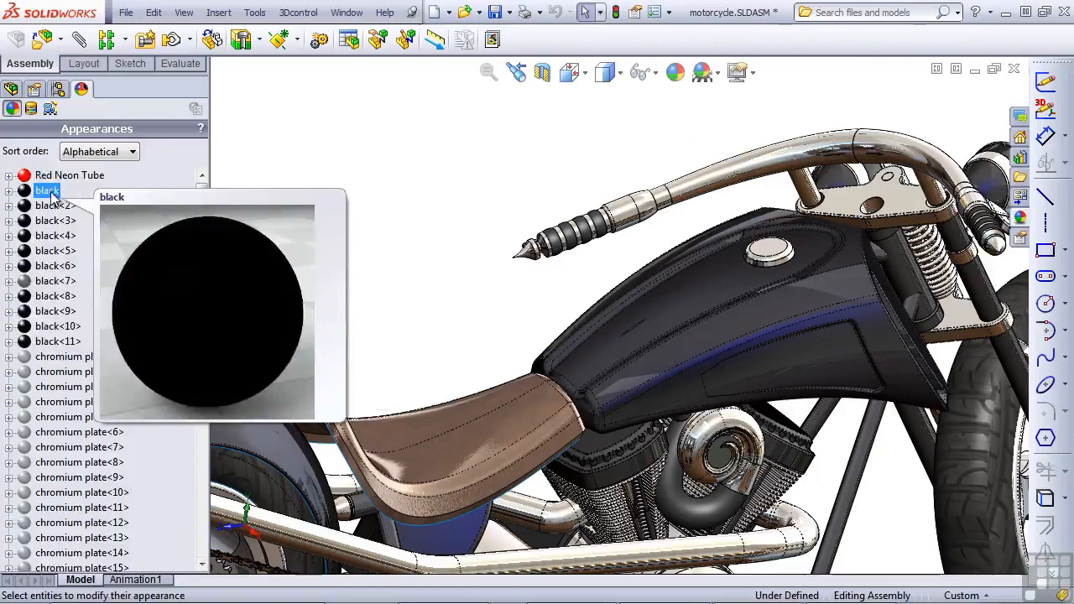
pyautogui.click(52, 179)
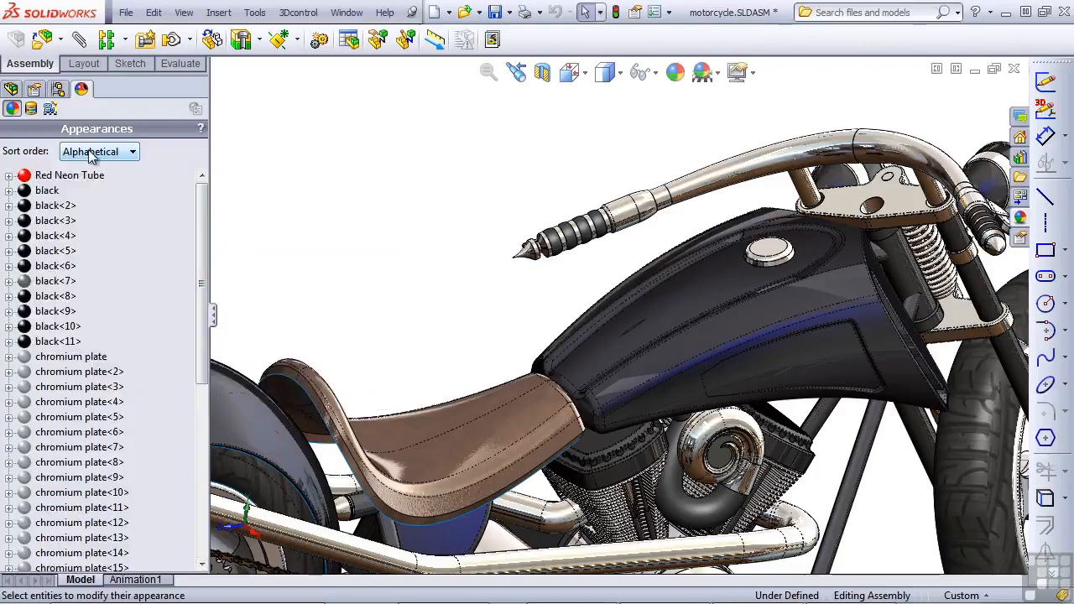
# Sort the appearances by Hierarchy and look through those assigned at face level.
pyautogui.click(91, 156)
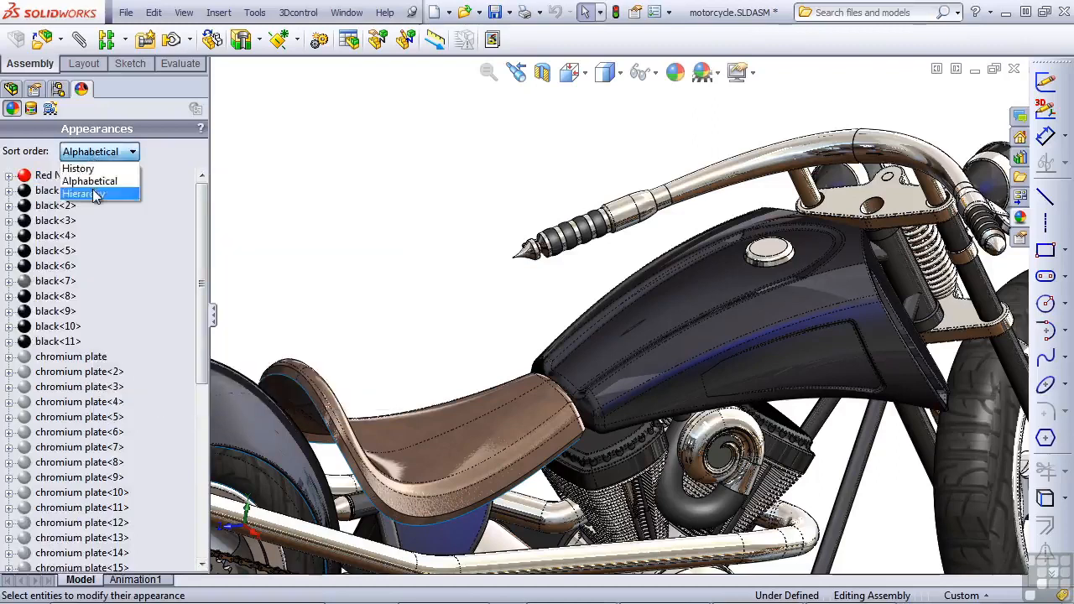
pyautogui.click(95, 195)
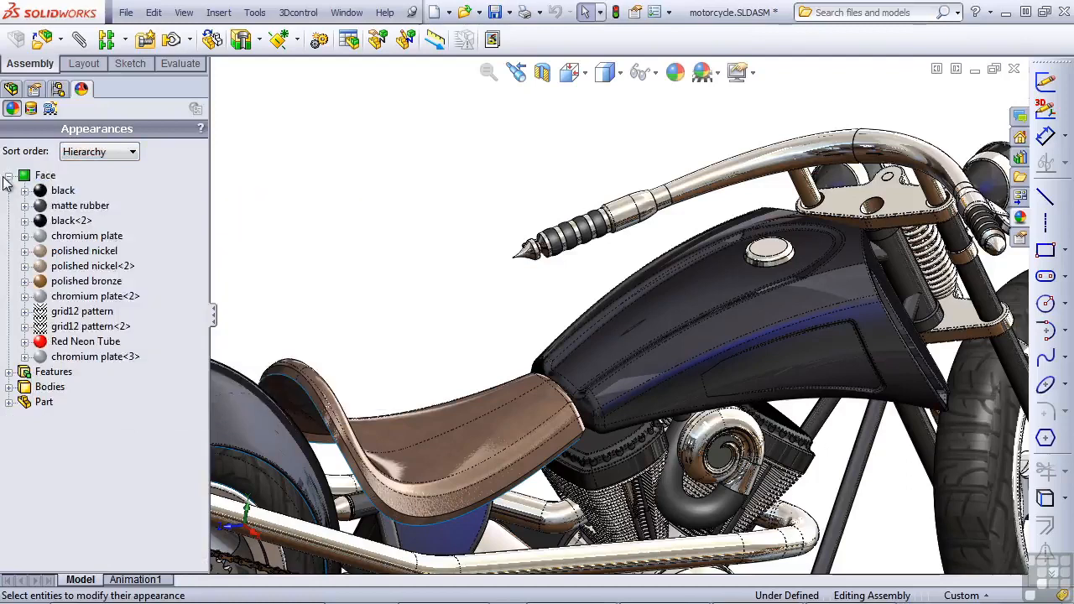
pyautogui.click(8, 176)
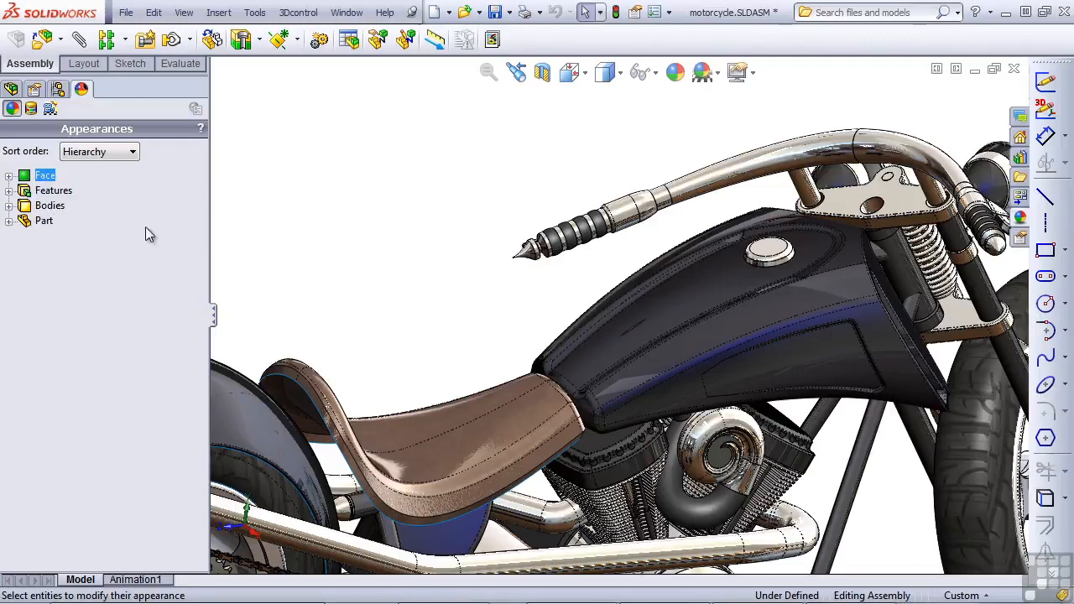
pyautogui.click(9, 177)
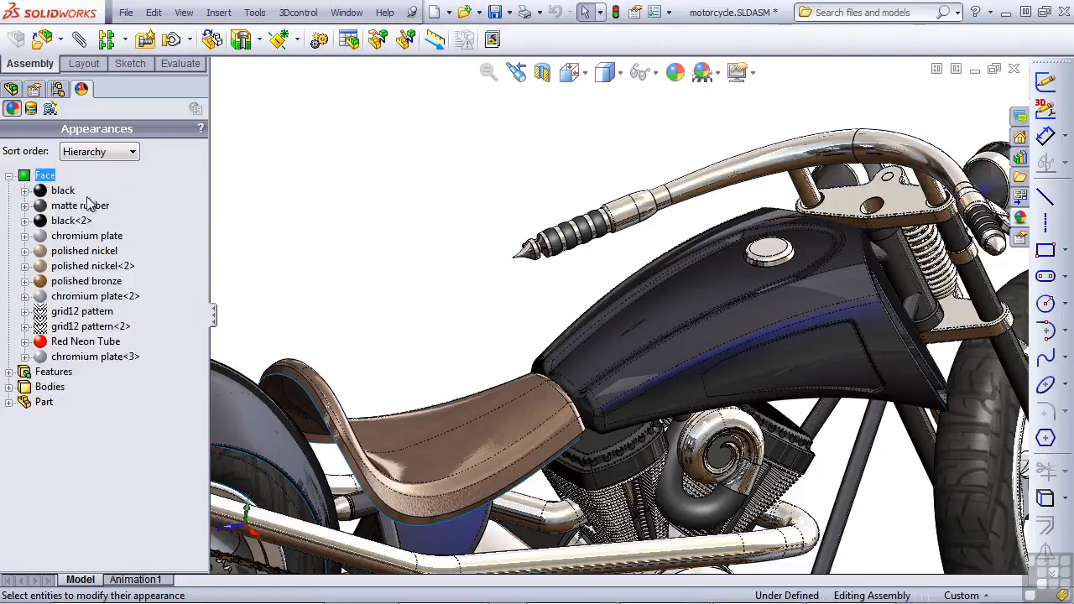
pyautogui.moveTo(71, 345)
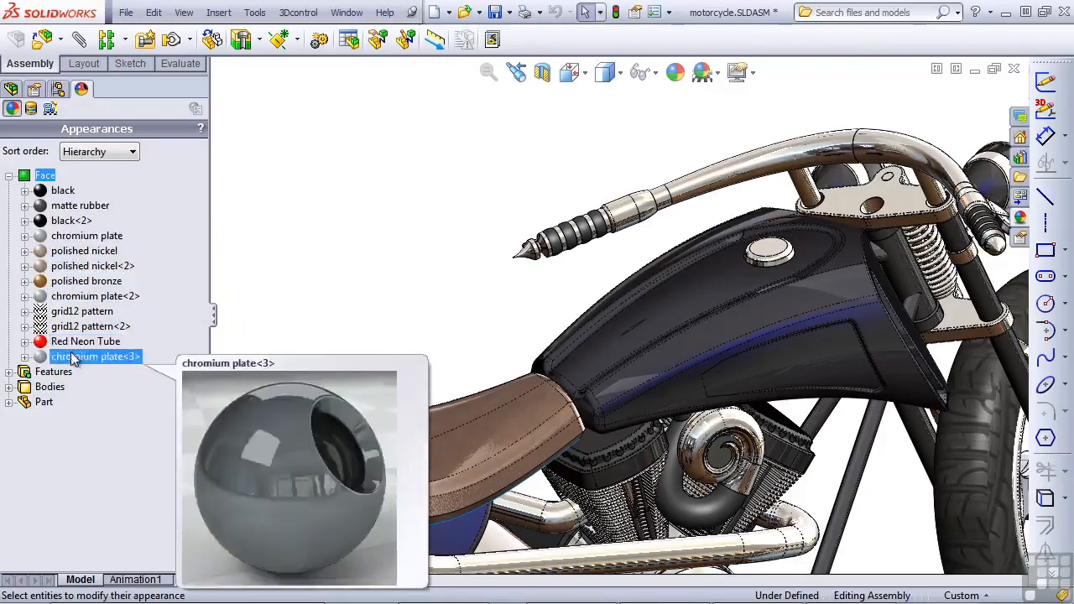
# Expand the Features, Bodies and Part levels of the hierarchy and examine the appearances assigned to each.
pyautogui.click(9, 372)
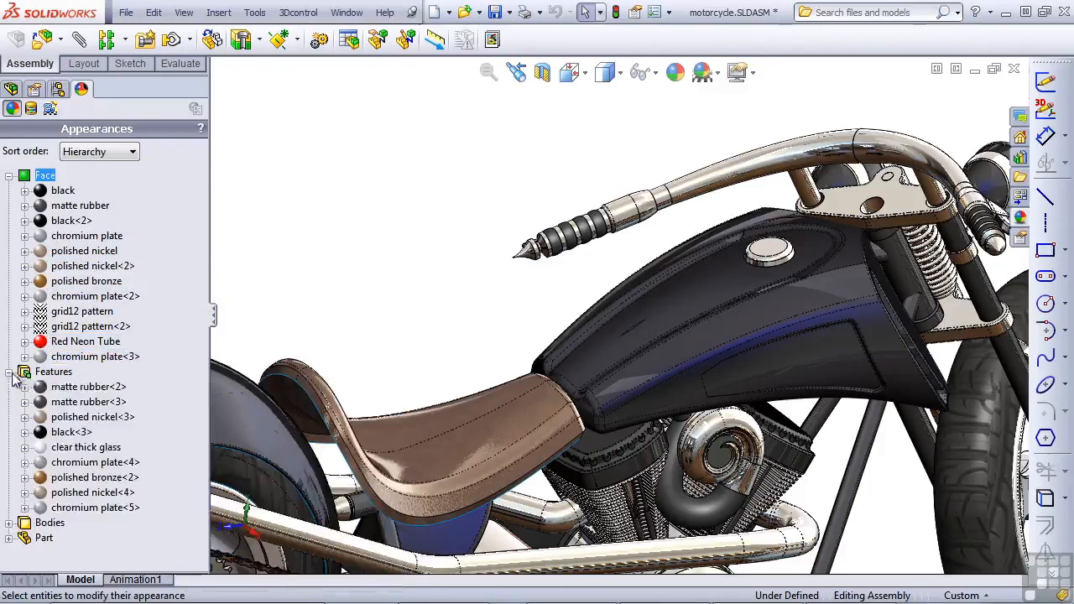
pyautogui.moveTo(77, 465)
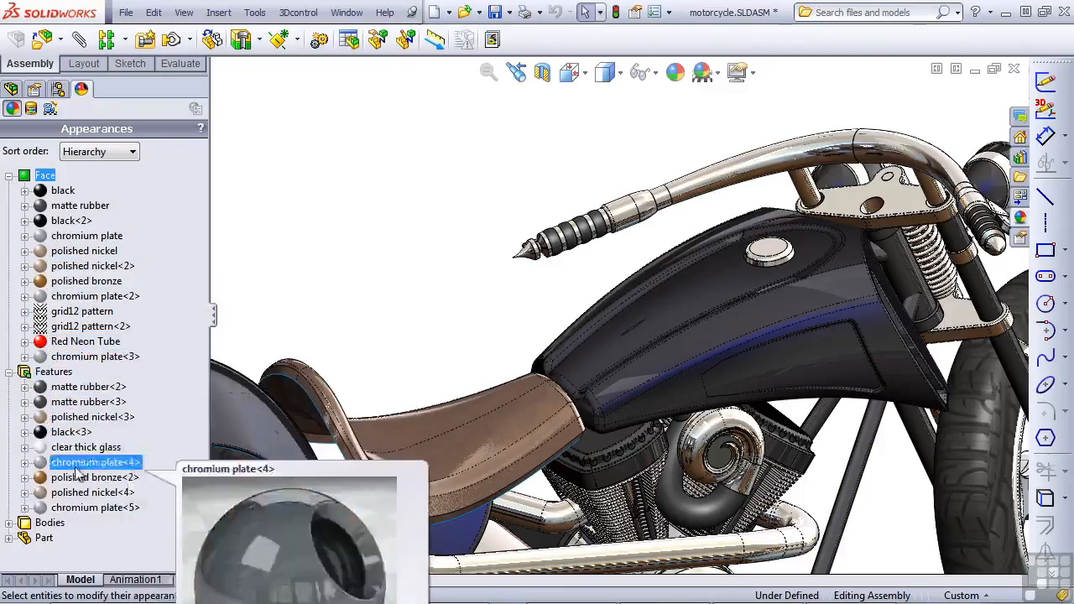
pyautogui.click(9, 523)
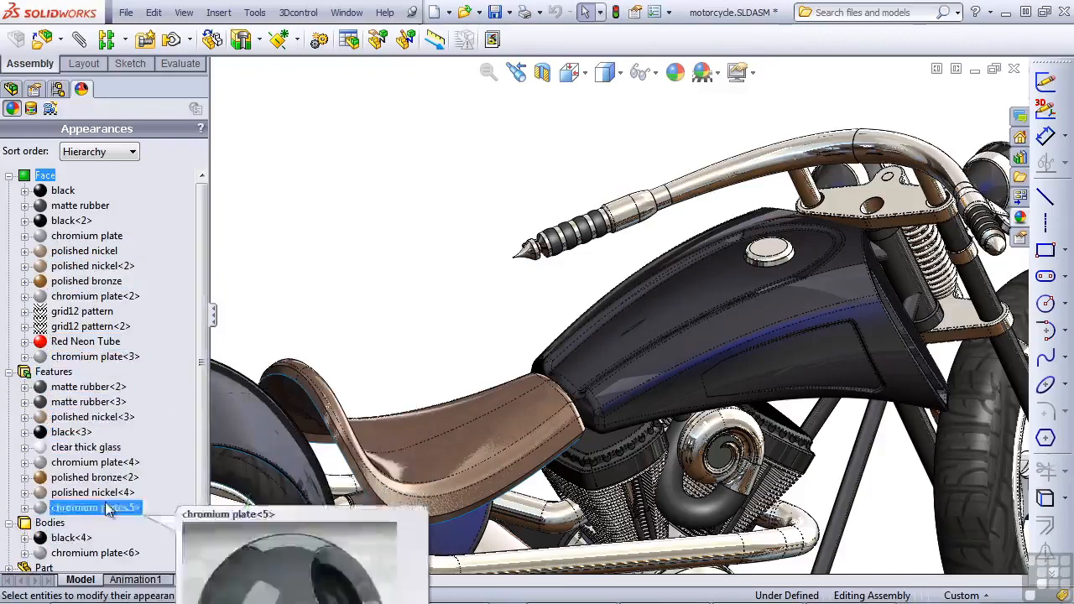
pyautogui.scroll(-1, 204, 482)
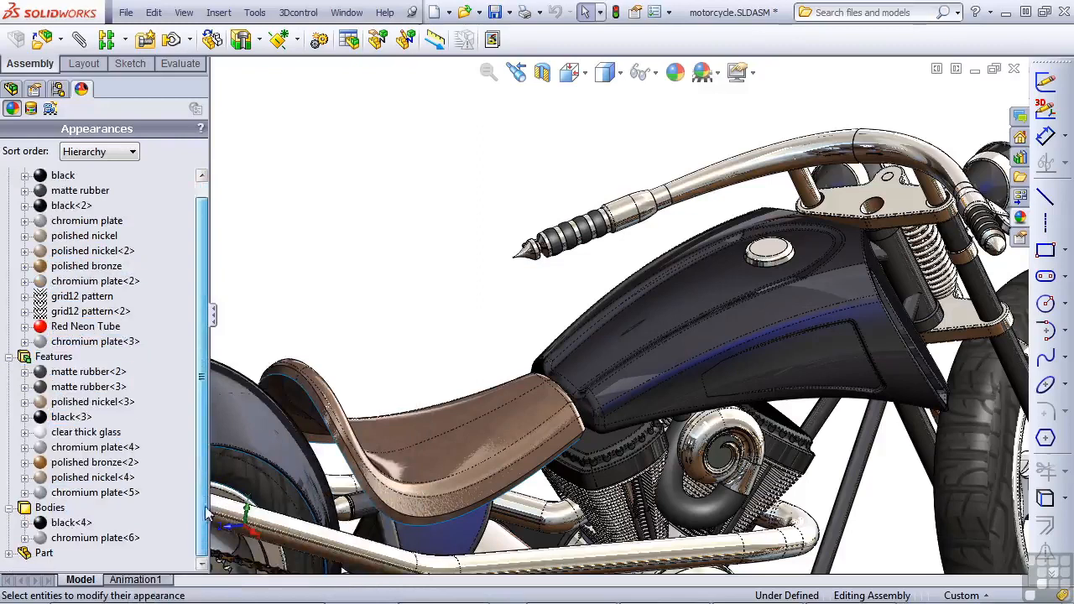
pyautogui.click(67, 524)
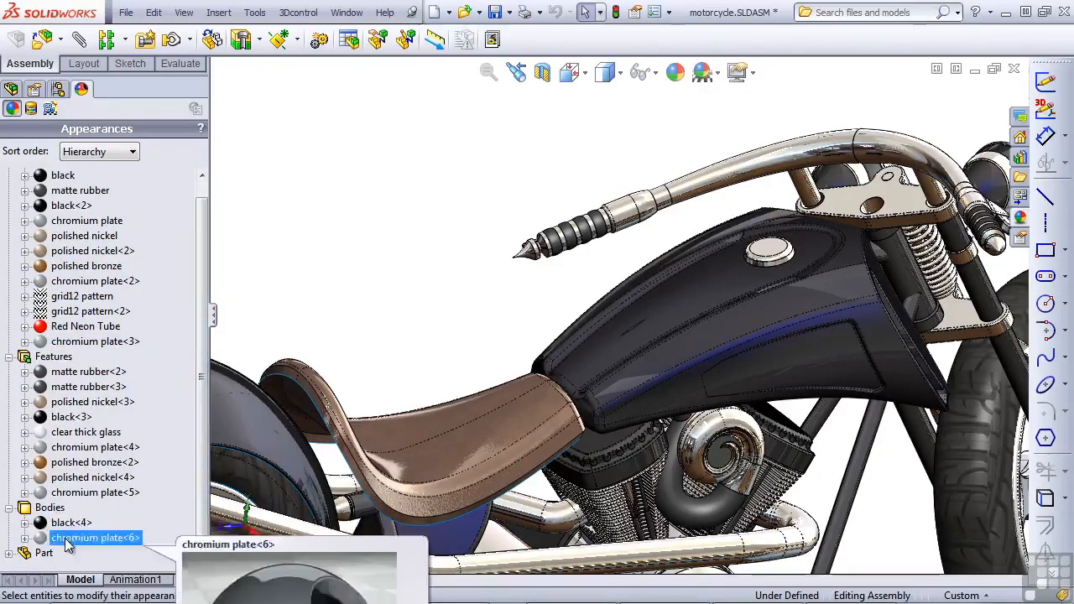
pyautogui.click(10, 553)
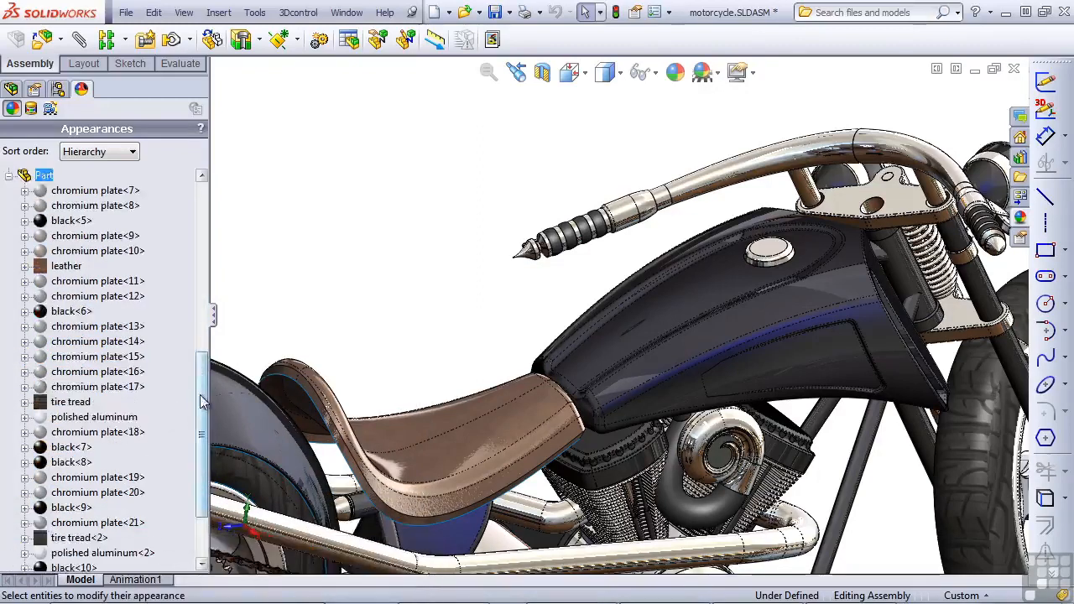
pyautogui.scroll(-6, 203, 465)
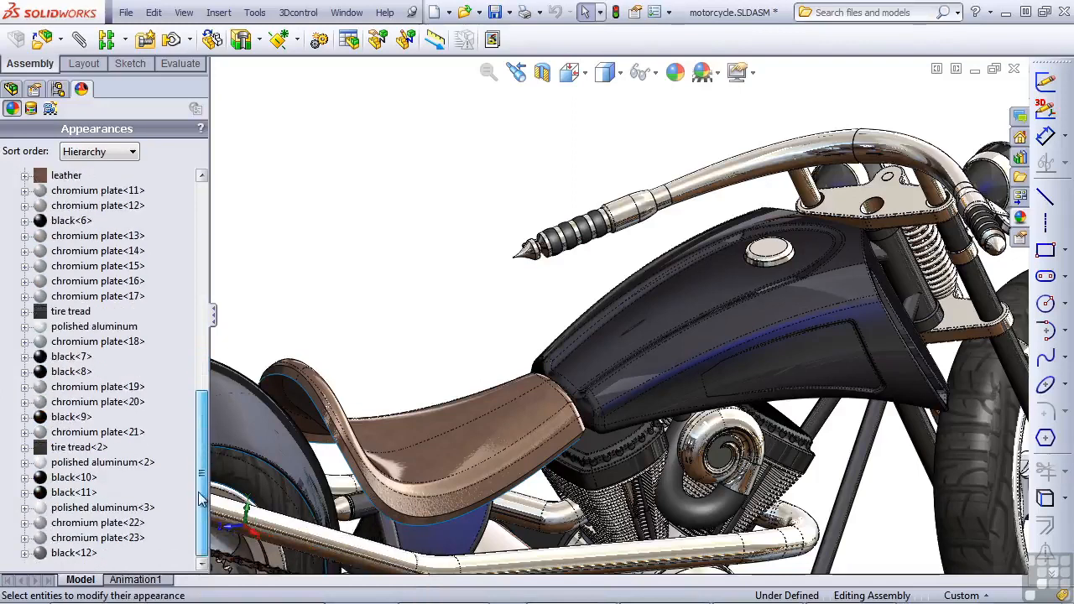
pyautogui.scroll(4, 201, 453)
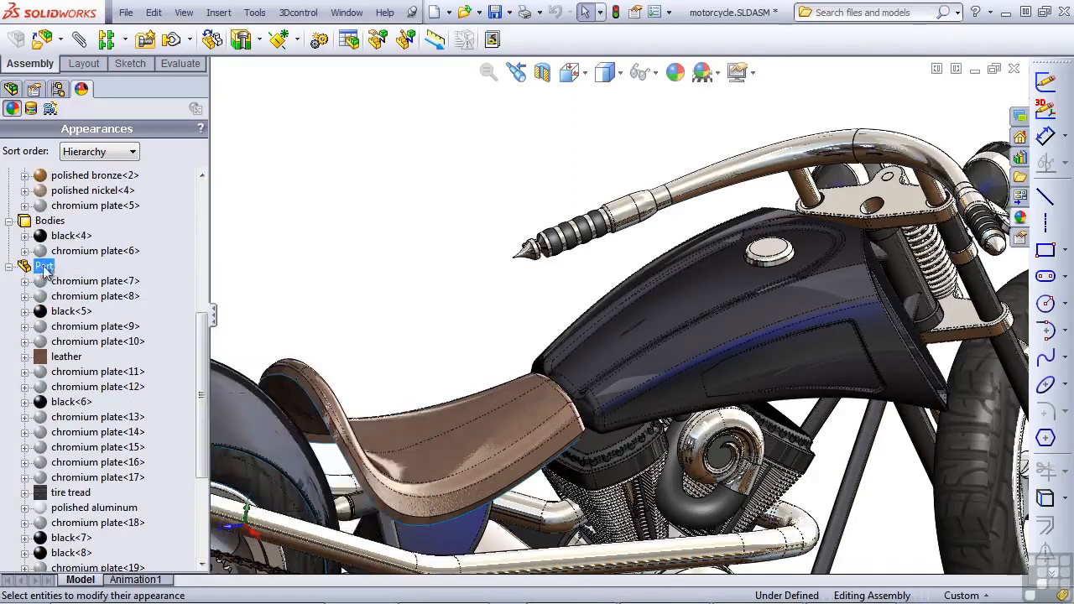
pyautogui.moveTo(207, 394); pyautogui.dragTo(201, 256)
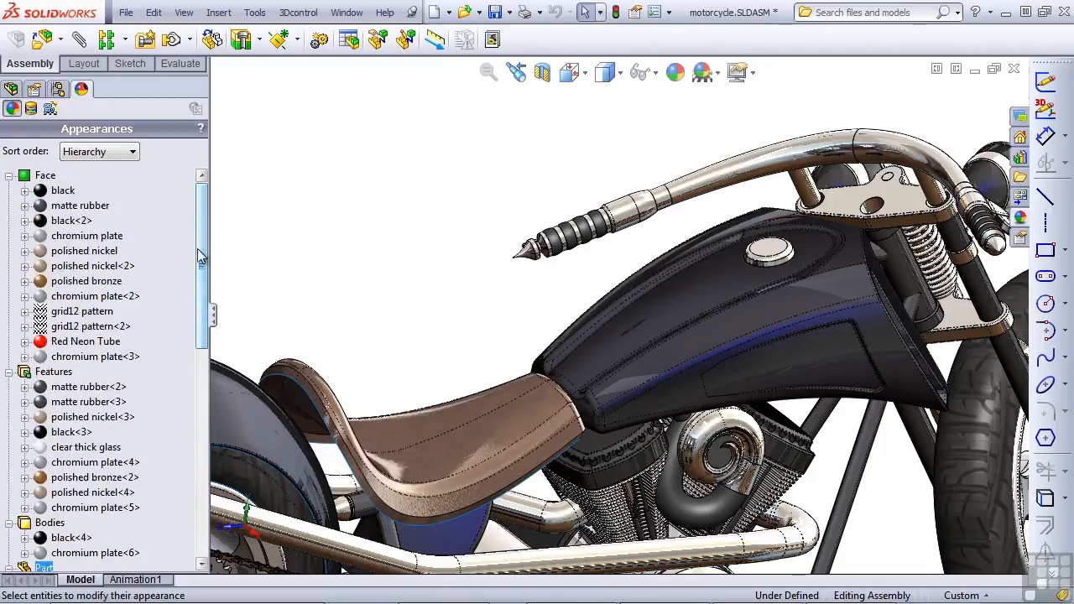
# Open the motorcycle's rear fender part in its own window from the assembly.
pyautogui.moveTo(384, 280); pyautogui.dragTo(531, 383, button='middle')
pyautogui.scroll(-3, 504, 436)
pyautogui.click(502, 424)
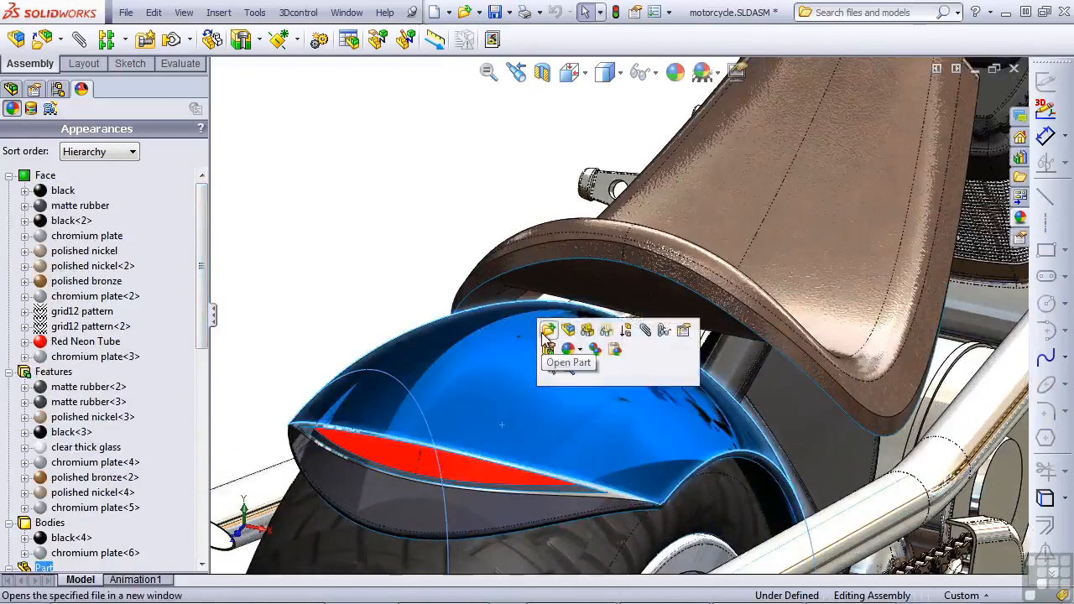
pyautogui.click(543, 332)
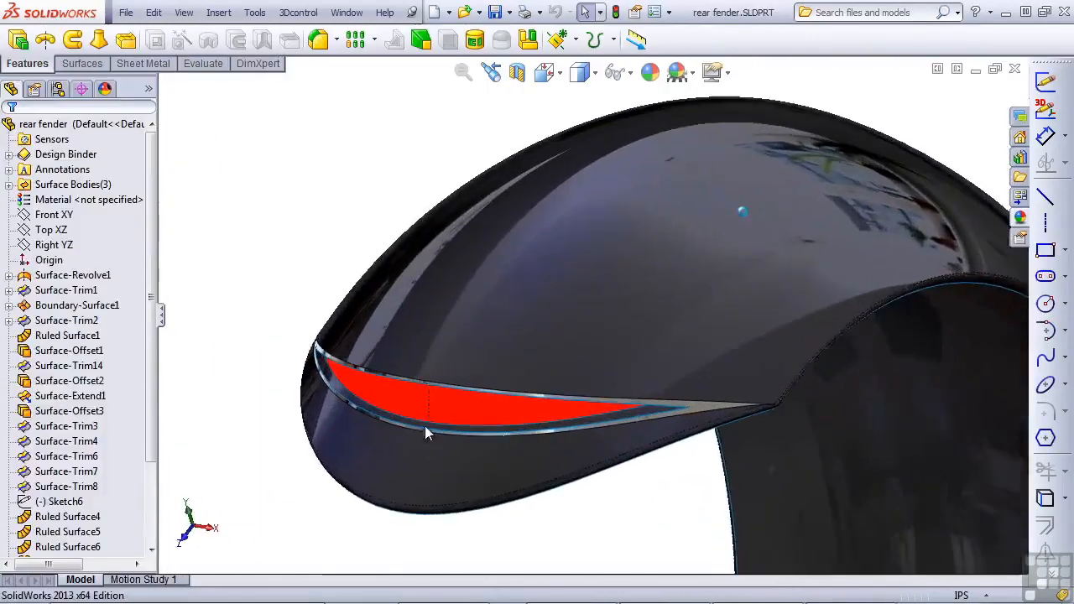
# List the rear fender's appearances sorted by Hierarchy and expand the Part level.
pyautogui.click(105, 89)
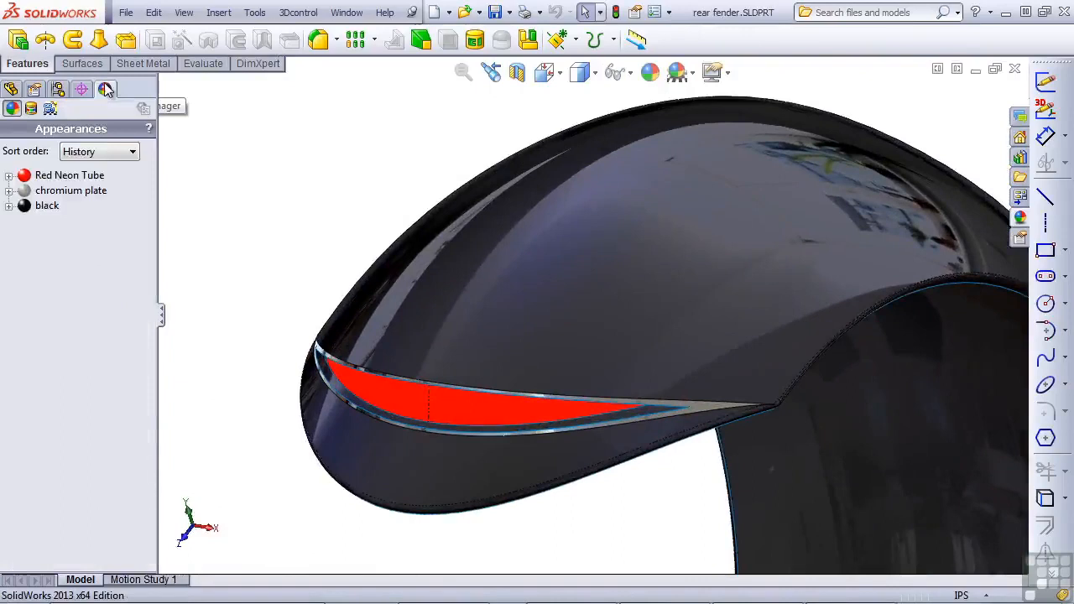
pyautogui.click(99, 151)
pyautogui.click(84, 190)
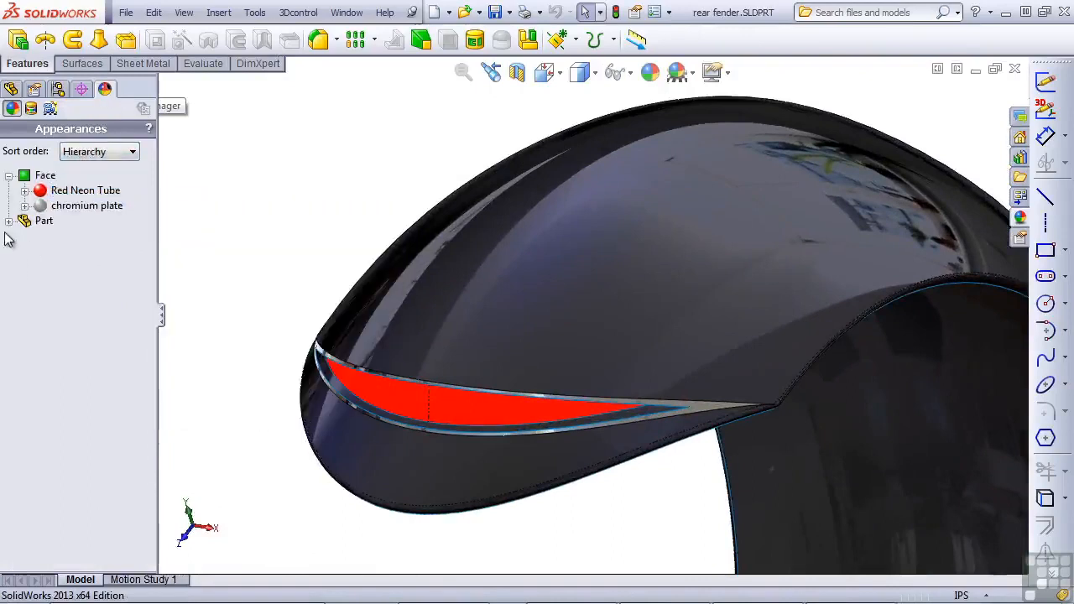
pyautogui.click(10, 221)
# Examine where Red Neon Tube, chromium plate and black are applied on the rear fender by selecting each appearance.
pyautogui.click(81, 191)
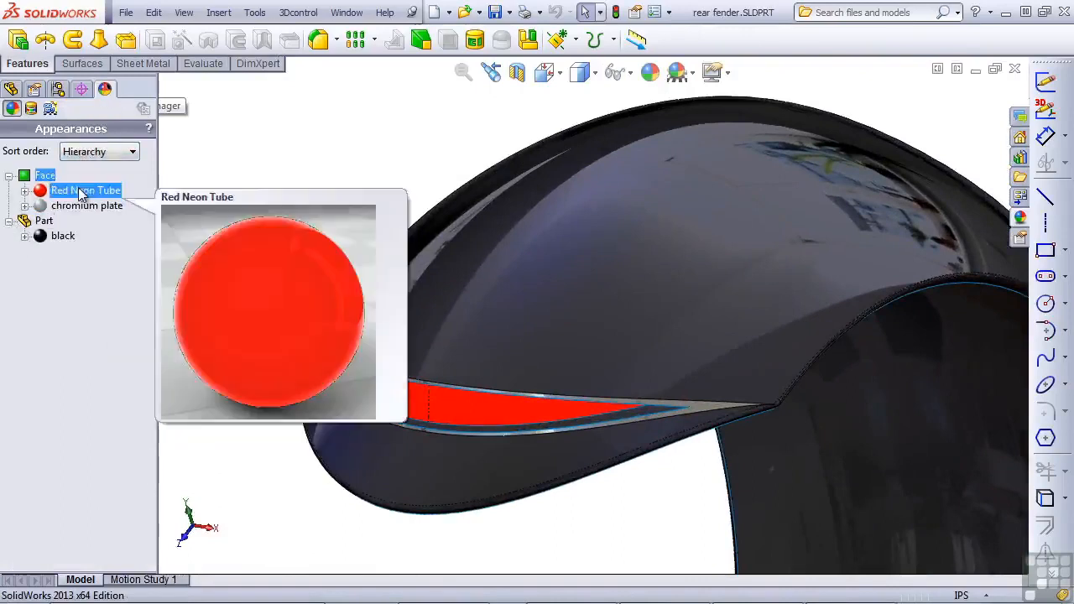
pyautogui.click(306, 109)
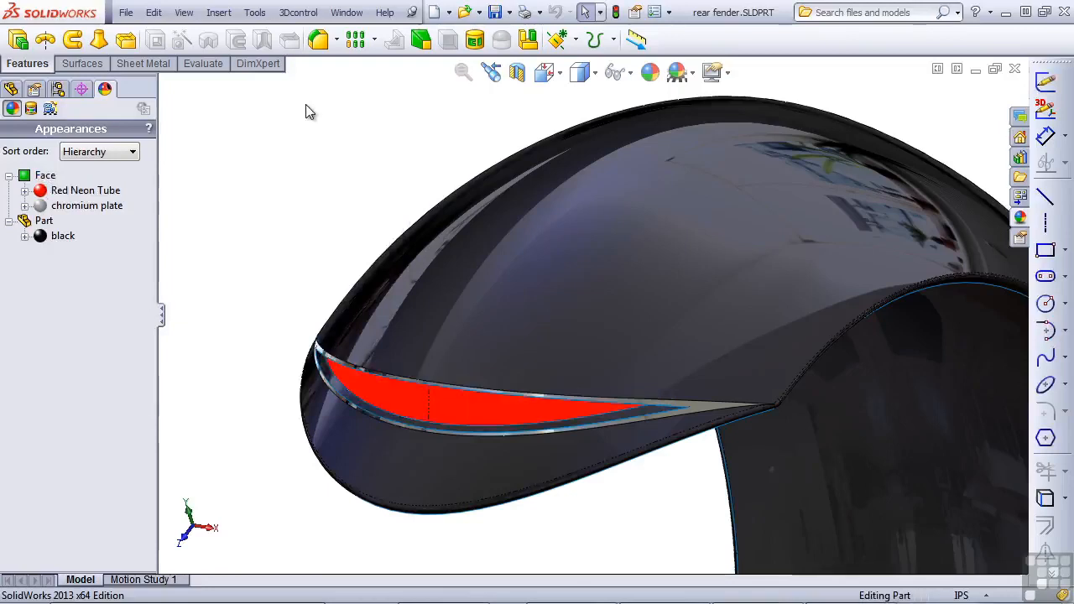
pyautogui.click(104, 211)
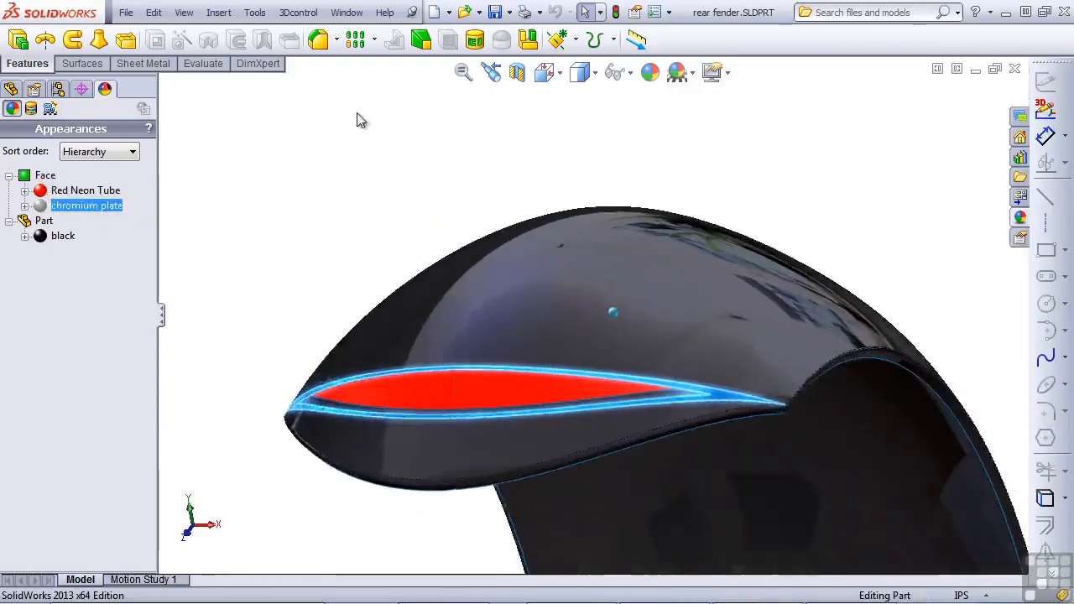
pyautogui.click(357, 113)
pyautogui.click(61, 236)
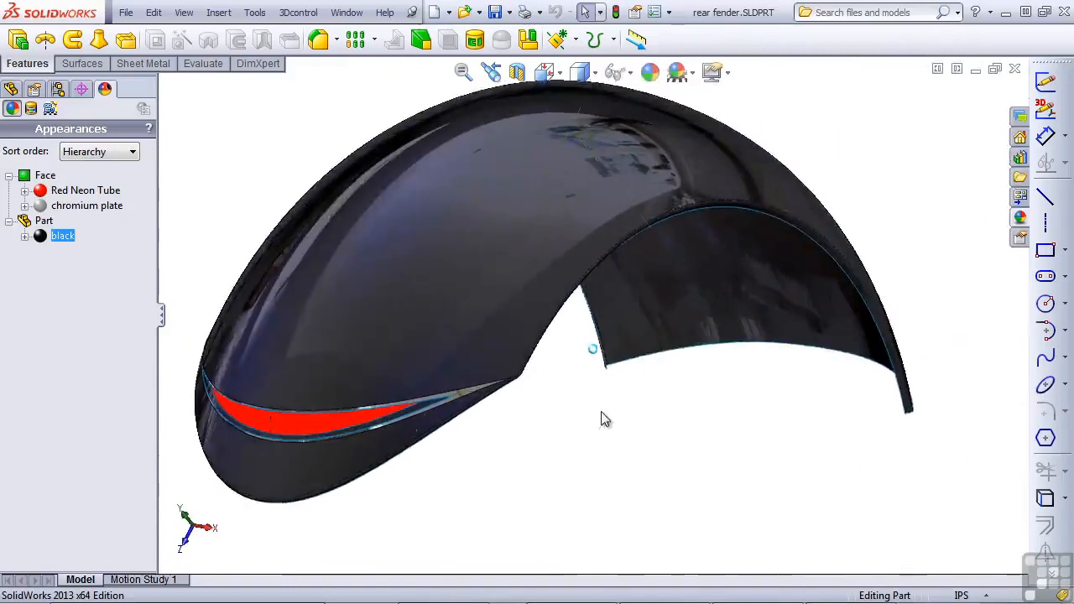
# Close the rear fender part and check the face-level Red Neon Tube, chromium plate<3> and grid12 pattern<2> appearances in the motorcycle assembly.
pyautogui.click(1014, 68)
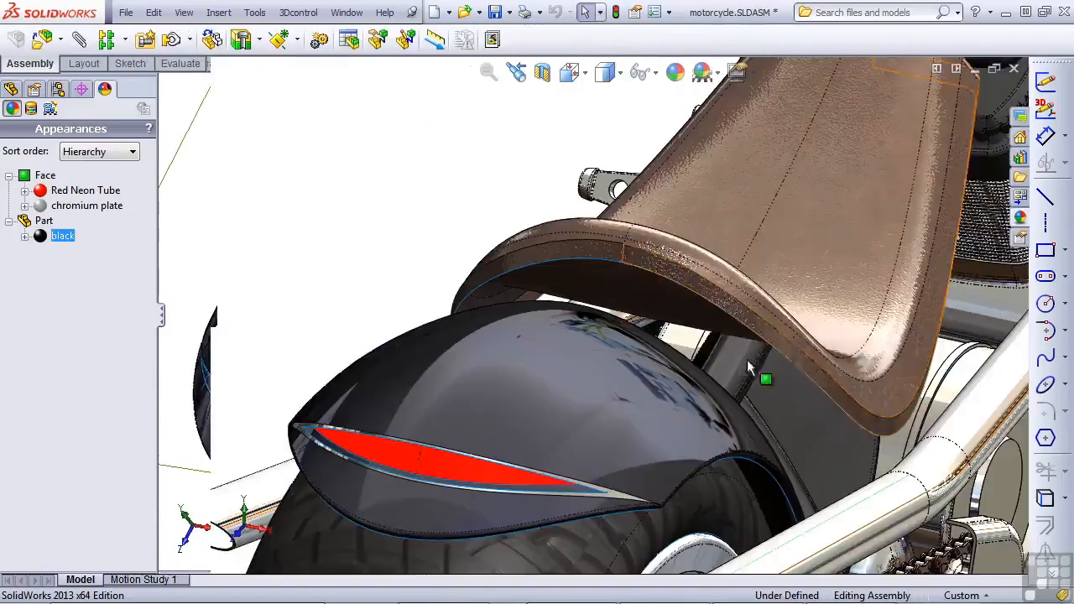
pyautogui.click(73, 346)
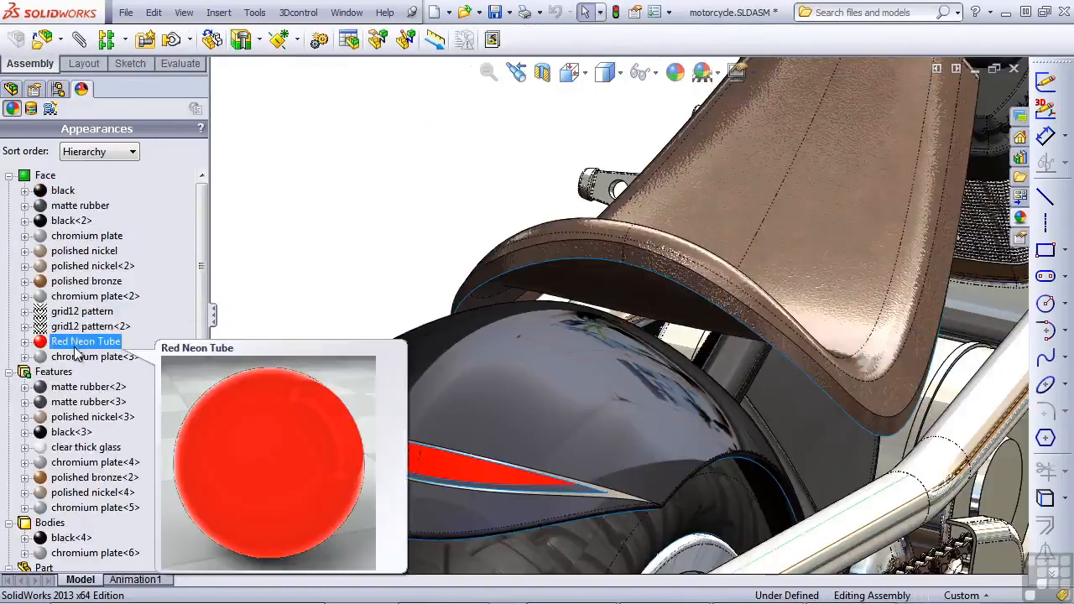
pyautogui.keyDown('ctrl'); pyautogui.click(82, 356); pyautogui.keyUp('ctrl')
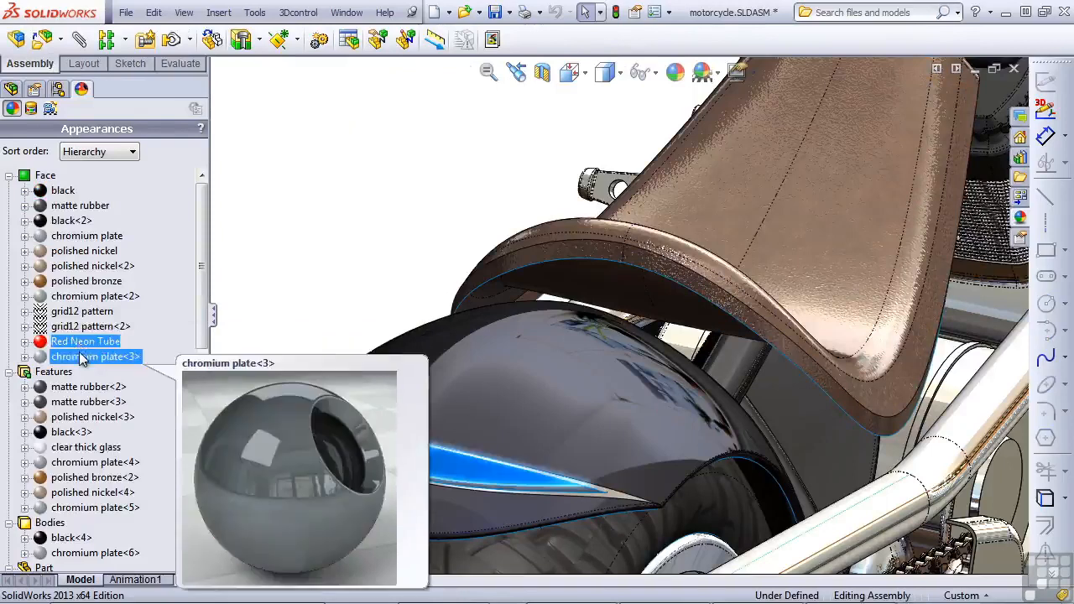
pyautogui.click(81, 357)
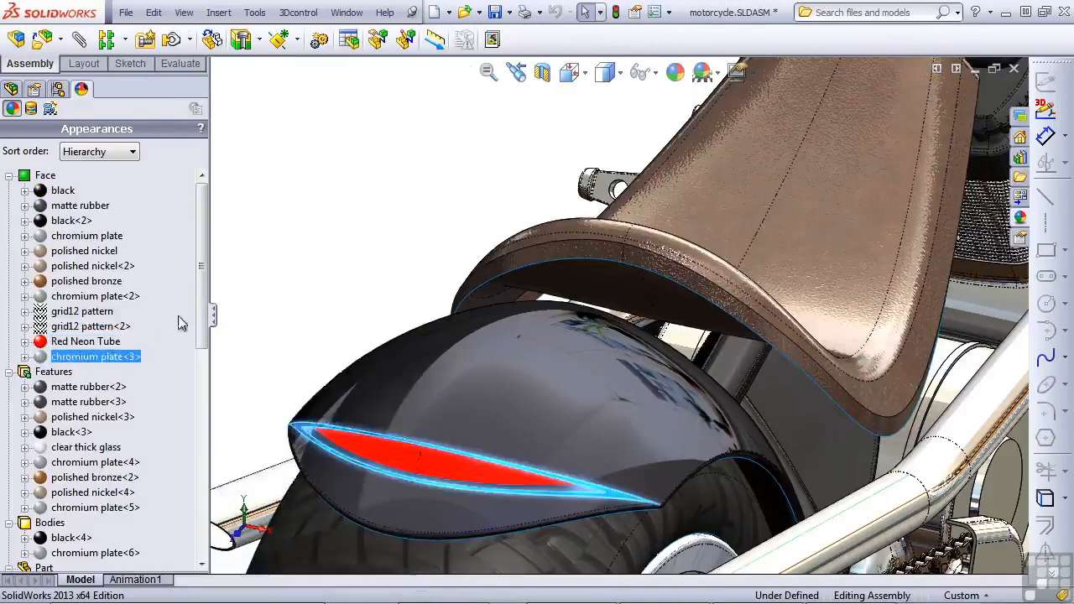
pyautogui.click(389, 208)
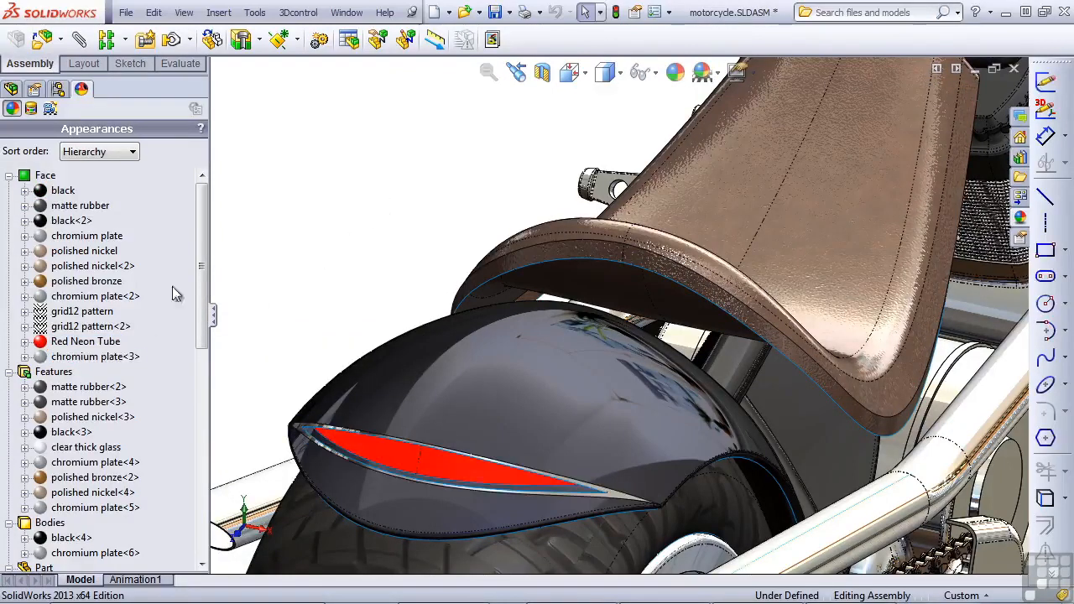
pyautogui.click(102, 327)
pyautogui.moveTo(306, 225); pyautogui.dragTo(760, 265, button='middle')
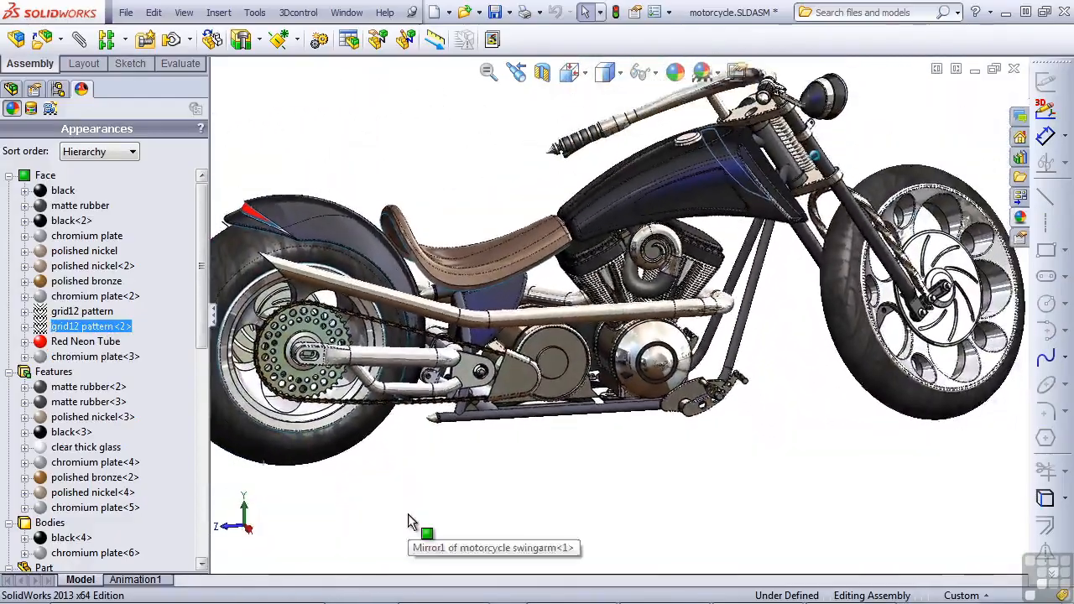
# Collapse the Face, Features, Bodies and Part levels, and sort the assembly's appearances by History to look through the list.
pyautogui.click(9, 175)
pyautogui.click(9, 190)
pyautogui.click(9, 205)
pyautogui.click(9, 220)
pyautogui.click(99, 153)
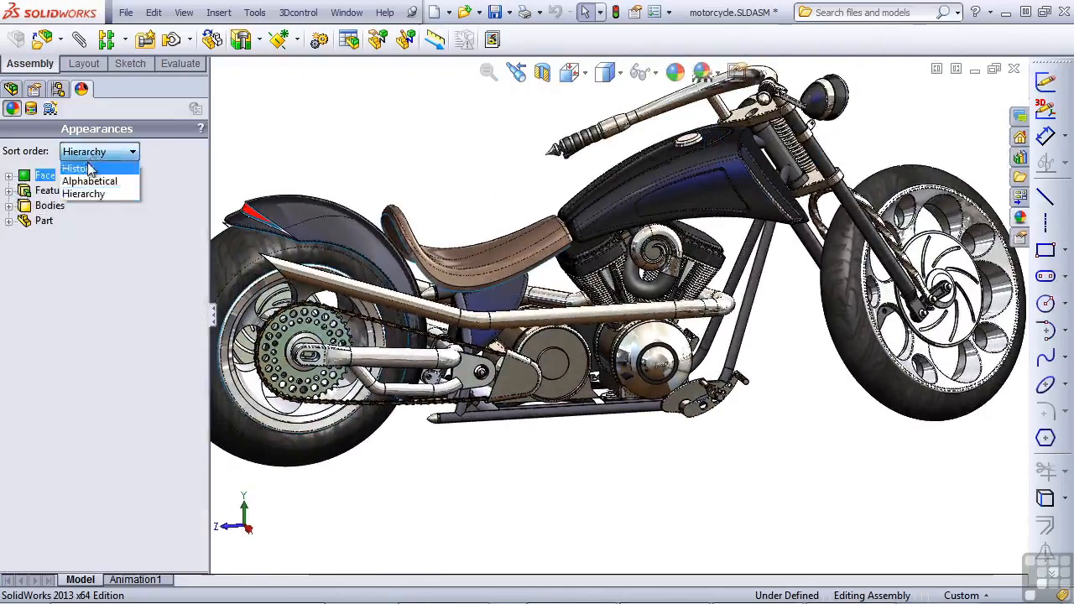
pyautogui.click(88, 169)
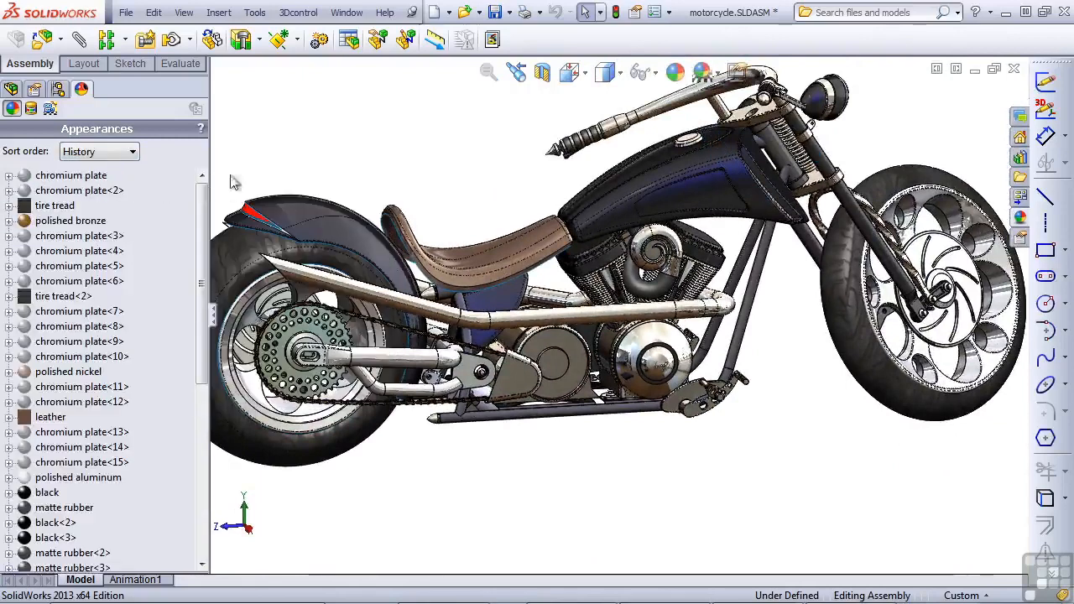
pyautogui.moveTo(204, 212); pyautogui.dragTo(228, 386)
pyautogui.moveTo(233, 429); pyautogui.dragTo(189, 192)
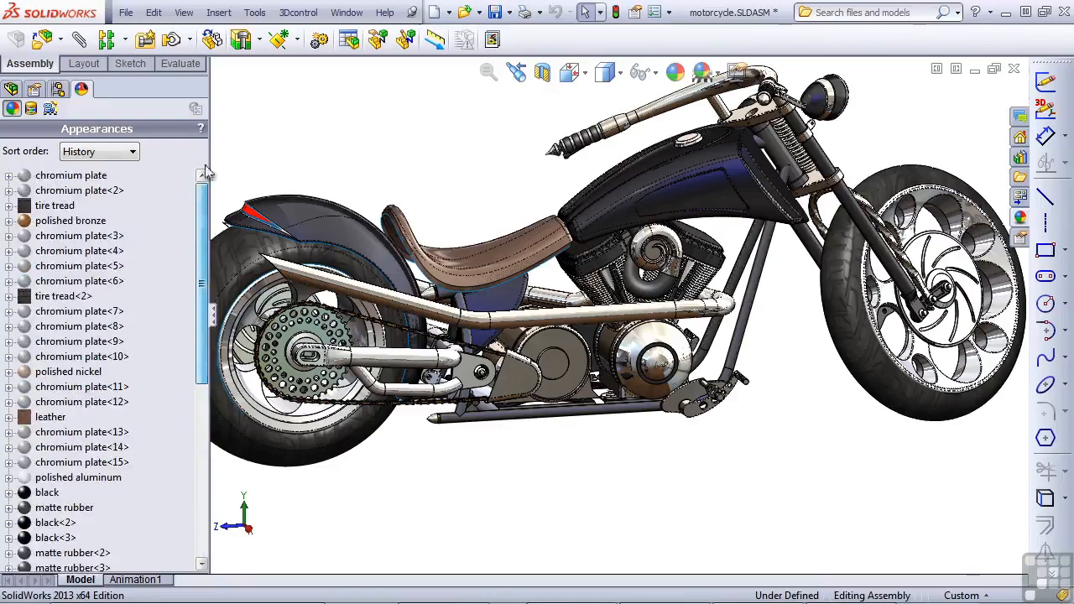
# Apply the candy apple red appearance to the gas tank's side panel feature and find it in the History list.
pyautogui.click(1021, 218)
pyautogui.moveTo(922, 432); pyautogui.dragTo(693, 188)
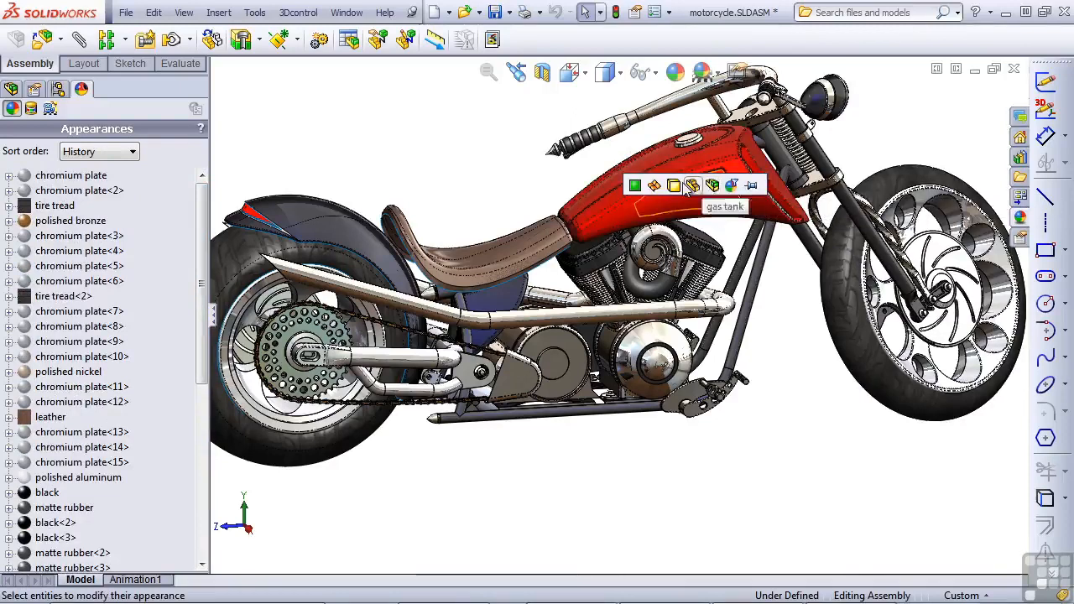
pyautogui.click(654, 185)
pyautogui.scroll(-6, 191, 360)
pyautogui.scroll(-2, 191, 361)
pyautogui.click(112, 538)
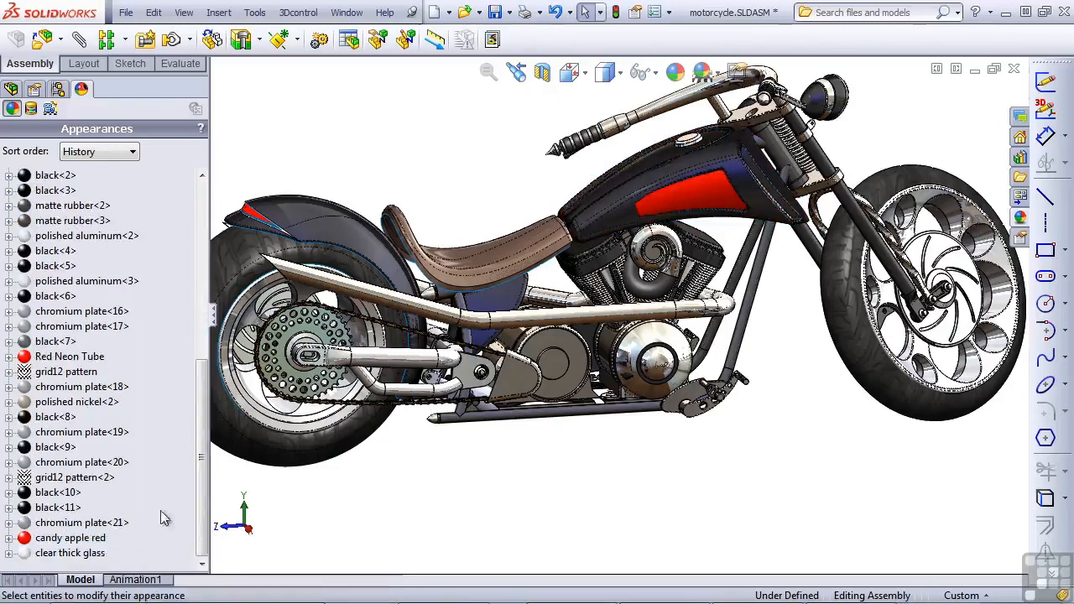
# Expand the first chromium plate entry in the History list and inspect the bullet point part it is applied to.
pyautogui.moveTo(203, 497); pyautogui.dragTo(189, 290)
pyautogui.moveTo(84, 179)
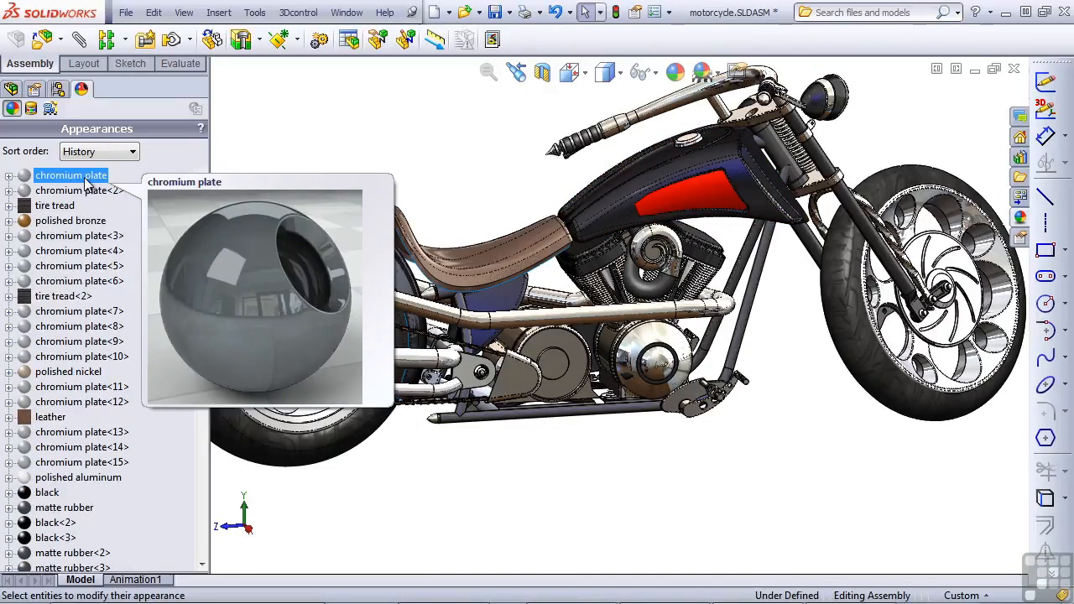
pyautogui.click(8, 176)
pyautogui.click(77, 191)
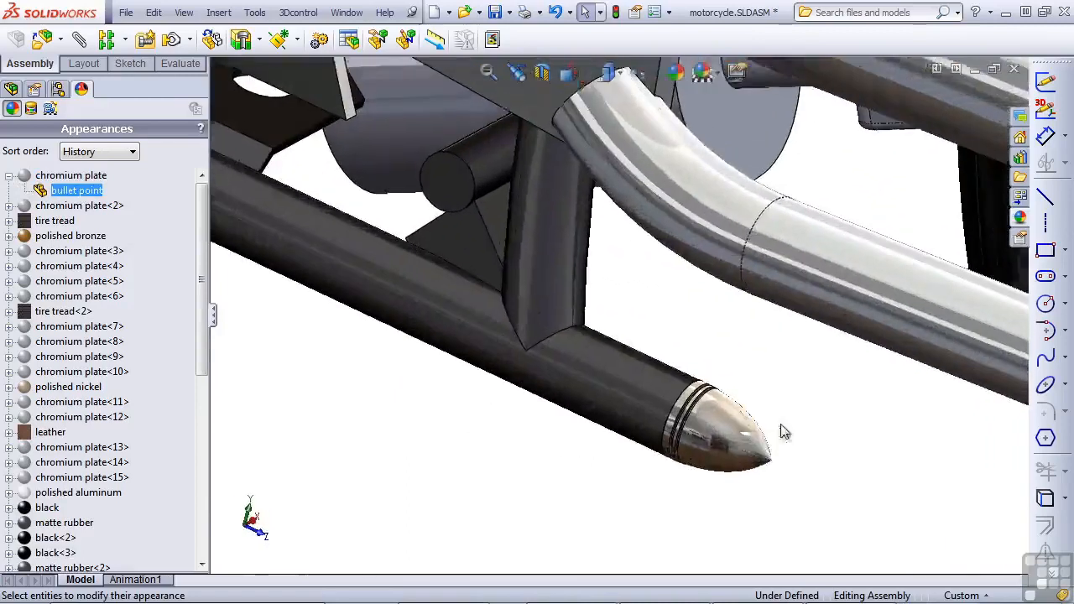
pyautogui.click(605, 521)
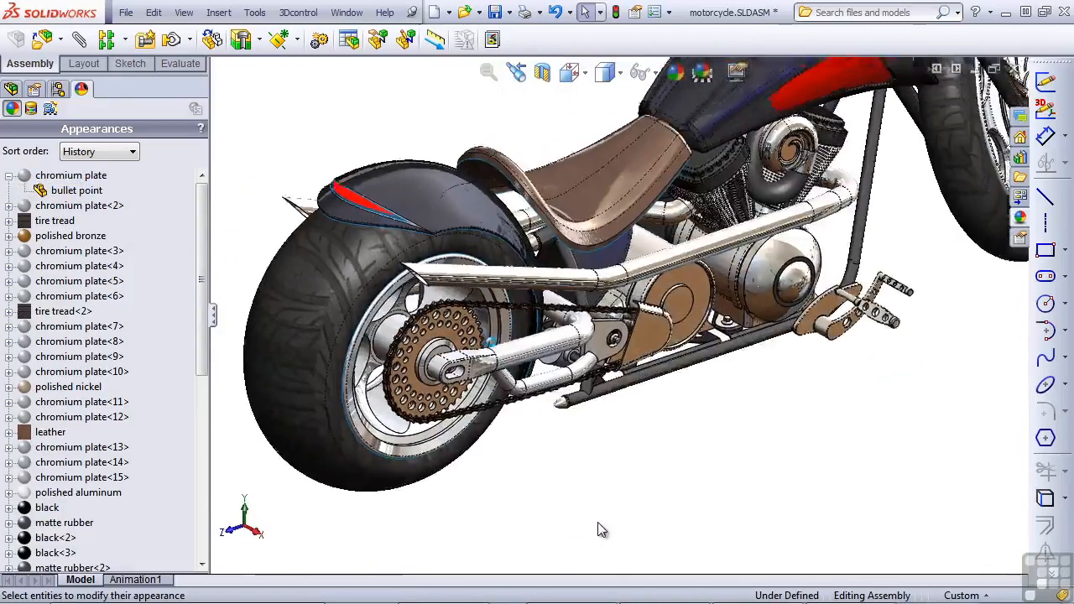
# Check the assembly's decals, and look over the Scene, Lights and Camera entries of its display settings.
pyautogui.click(30, 108)
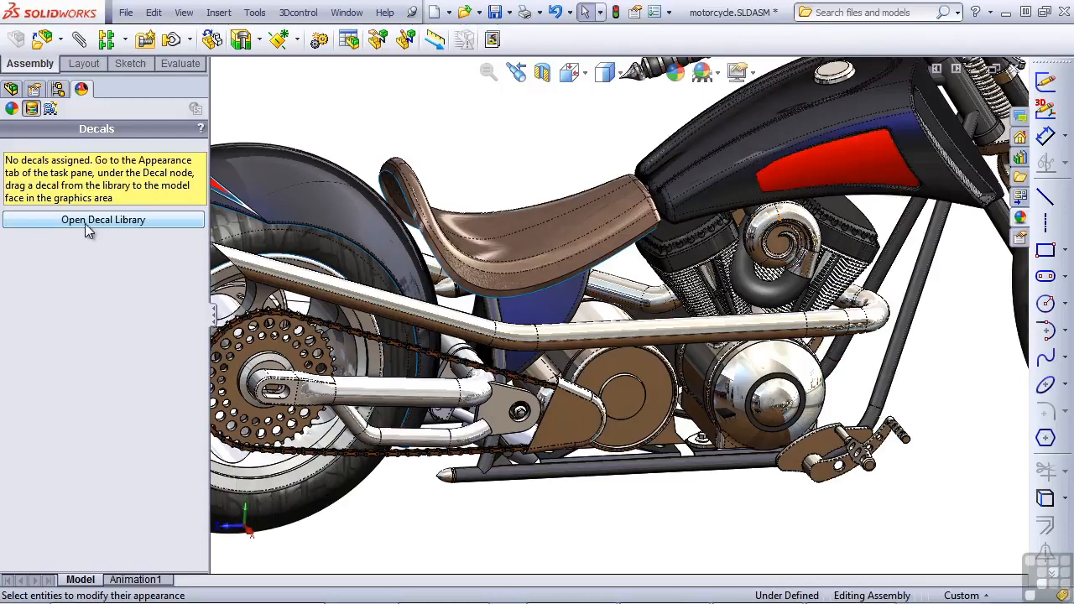
pyautogui.click(50, 109)
pyautogui.click(51, 156)
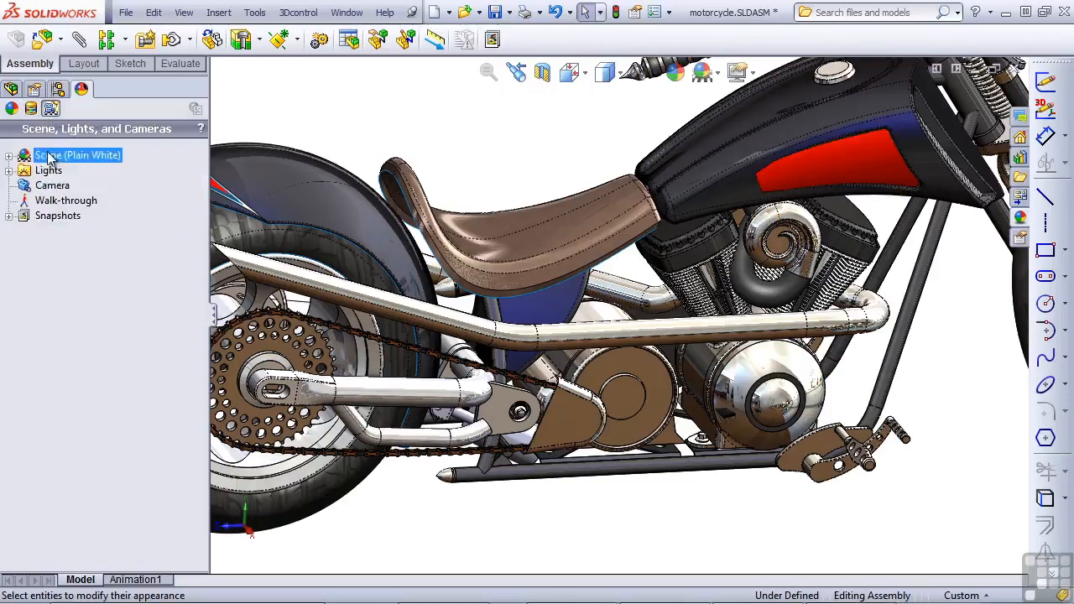
pyautogui.click(46, 172)
pyautogui.click(47, 187)
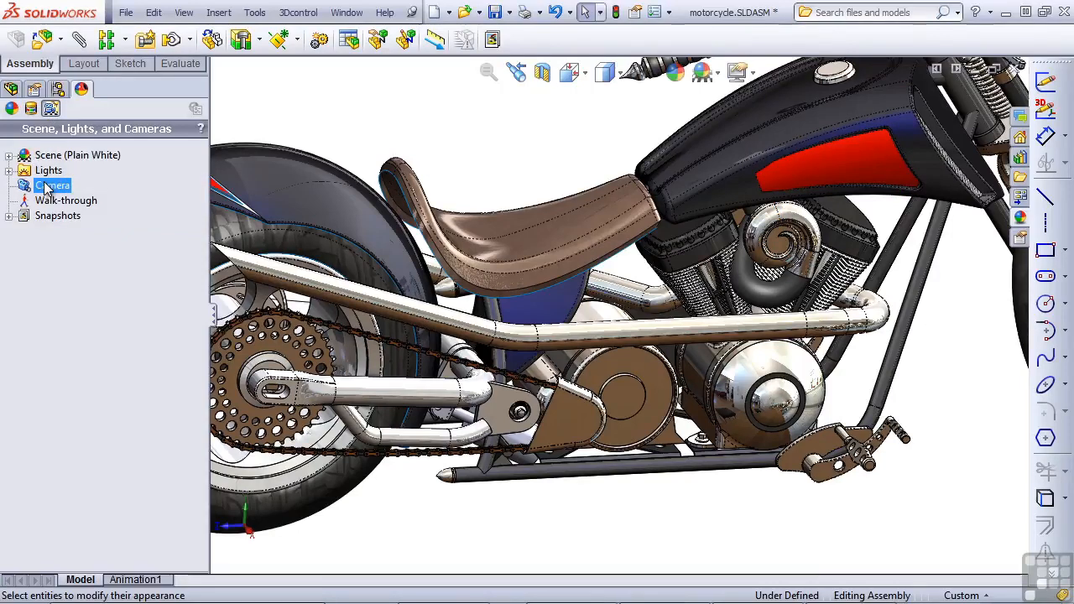